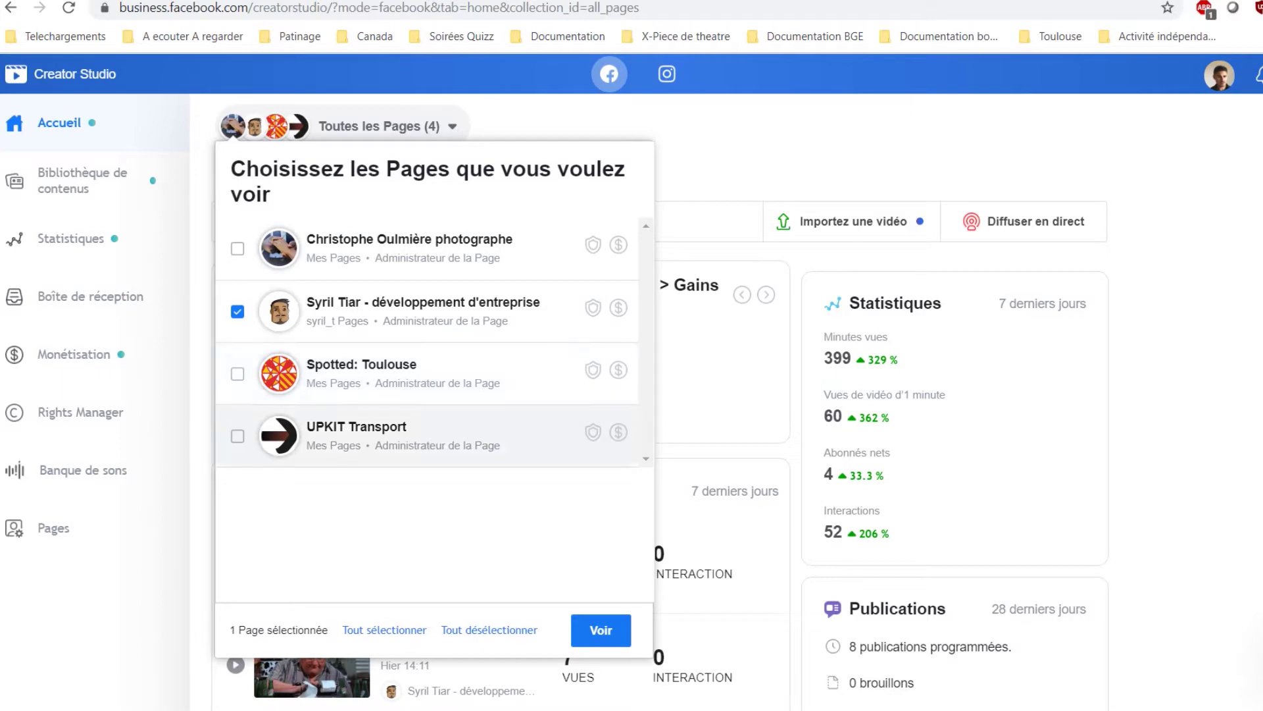
Close the Page selection without applying it, return to the Facebook view and review the home page's recent publications and statistics.
{"action": "left_click", "coordinate": [710, 221]}
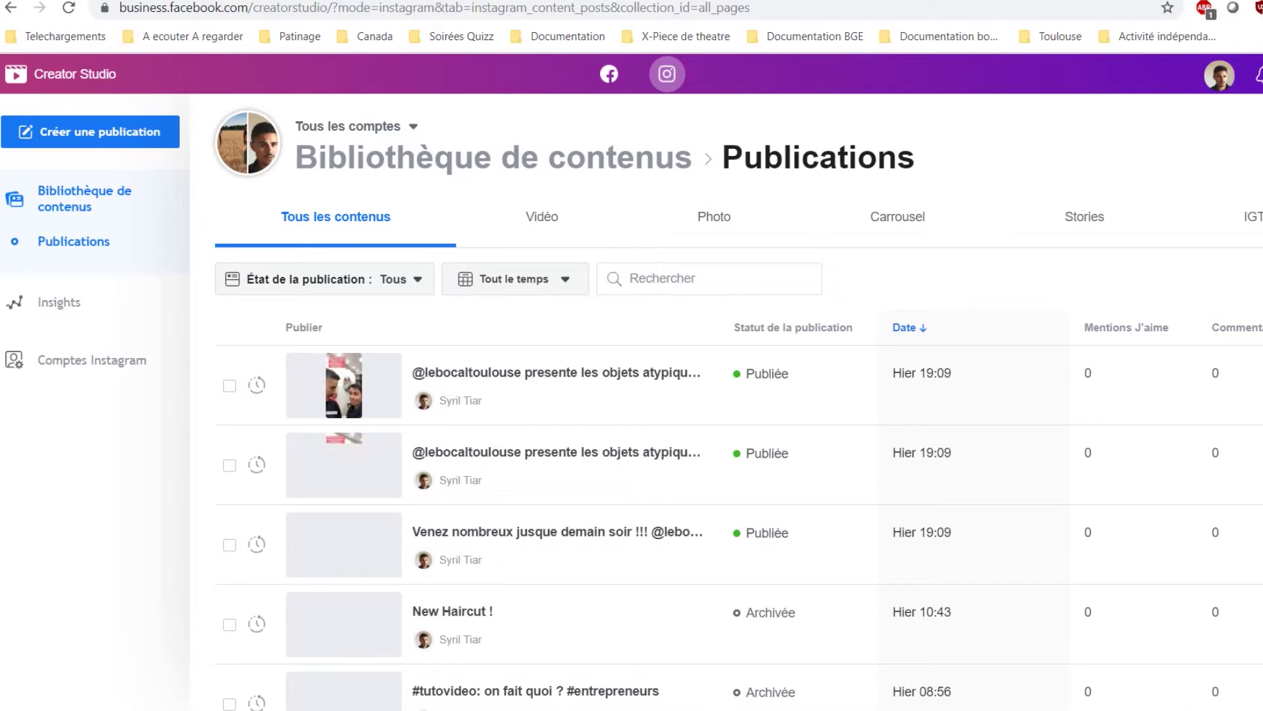
{"action": "left_click", "coordinate": [609, 74]}
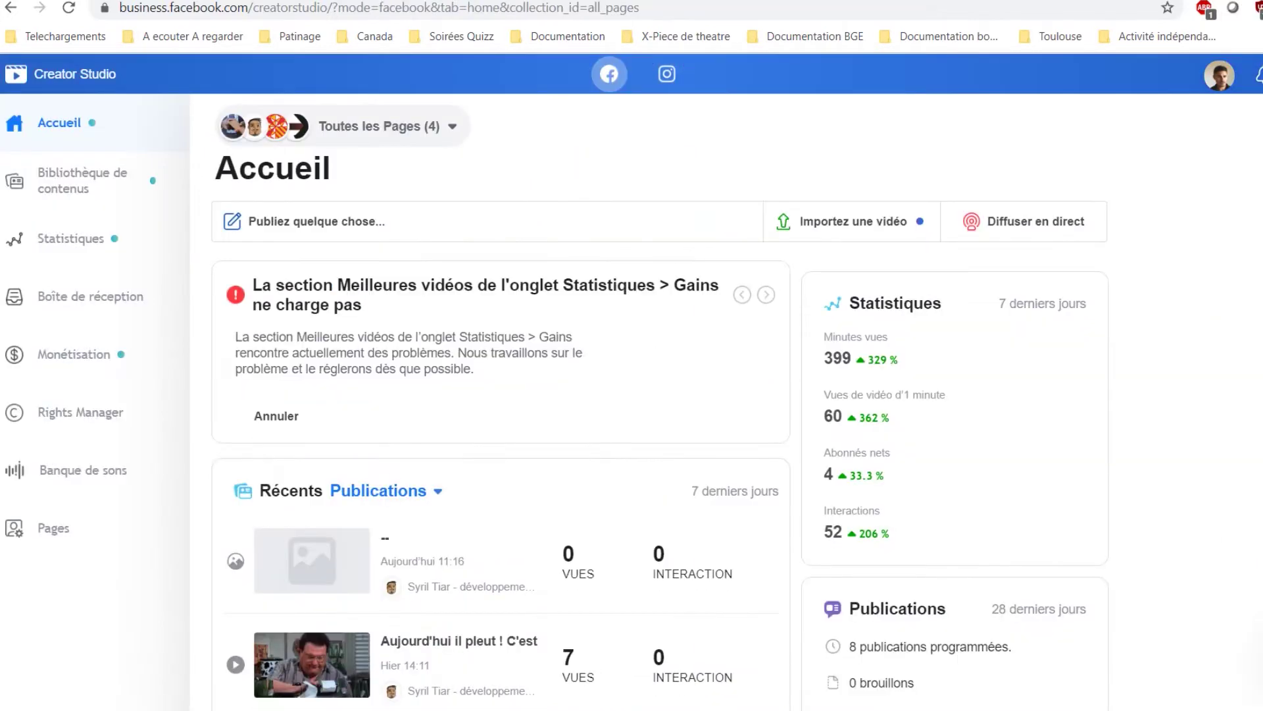
{"action": "scroll", "coordinate": [632, 395], "scroll_direction": "down", "scroll_amount": 5}
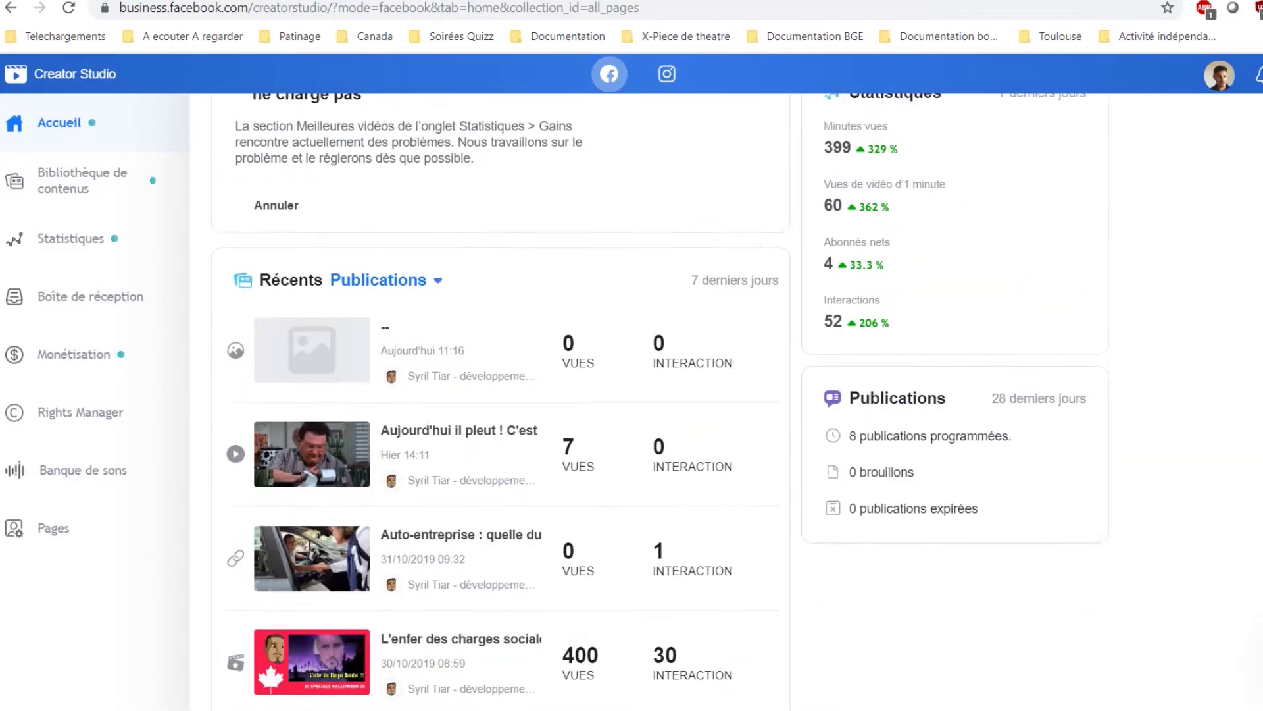
{"action": "scroll", "coordinate": [632, 395], "scroll_direction": "up", "scroll_amount": 3}
{"action": "scroll", "coordinate": [631, 395], "scroll_direction": "up", "scroll_amount": 2}
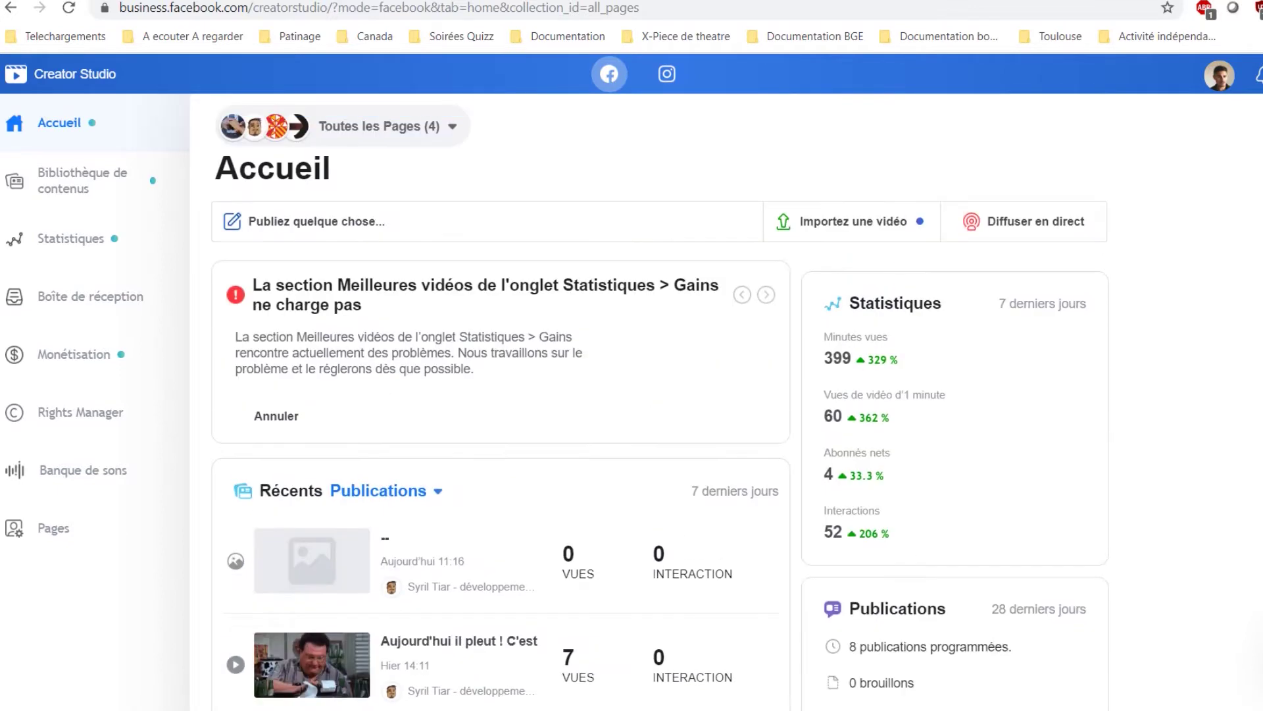
{"action": "scroll", "coordinate": [632, 395], "scroll_direction": "down", "scroll_amount": 7}
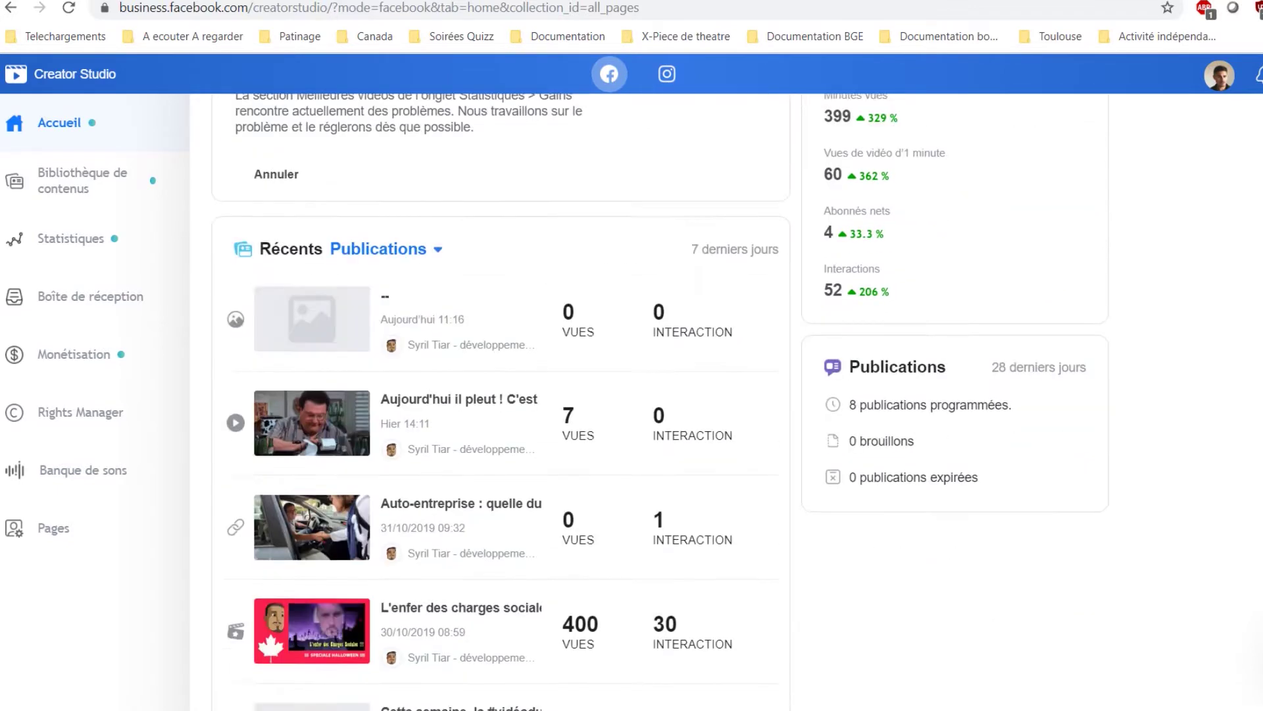
{"action": "scroll", "coordinate": [632, 395], "scroll_direction": "up", "scroll_amount": 3}
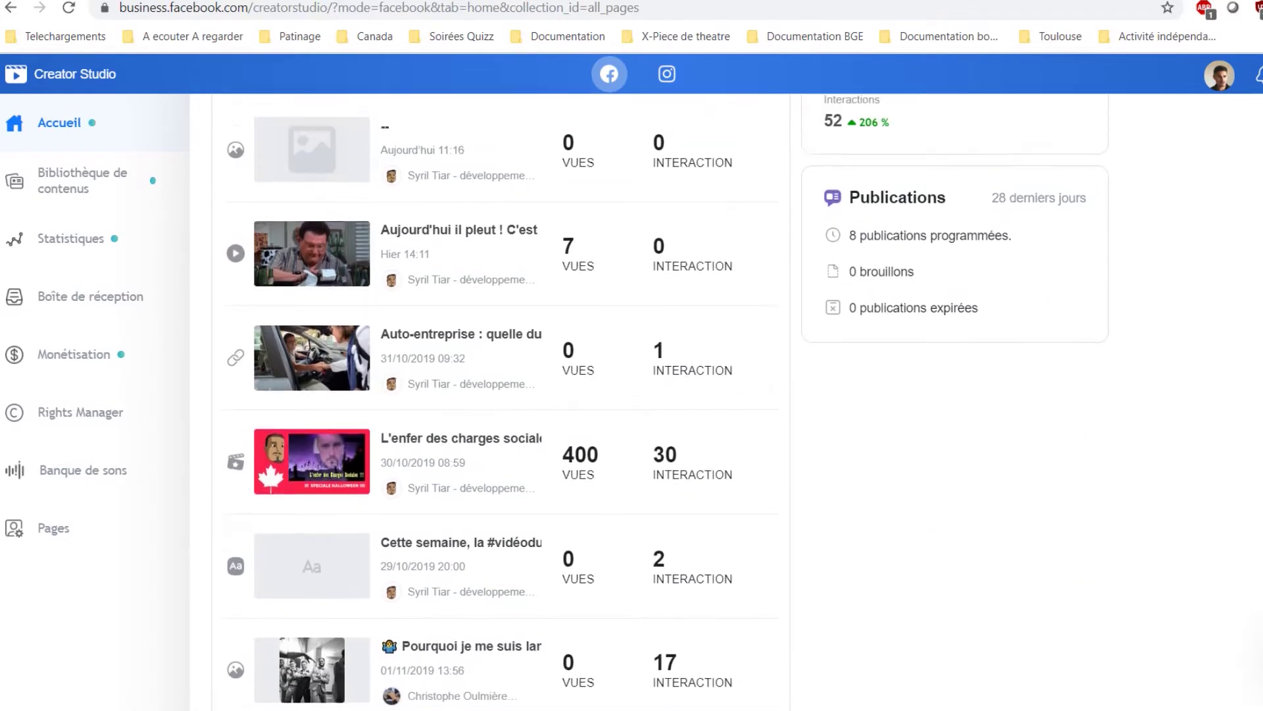
{"action": "scroll", "coordinate": [631, 395], "scroll_direction": "up", "scroll_amount": 2}
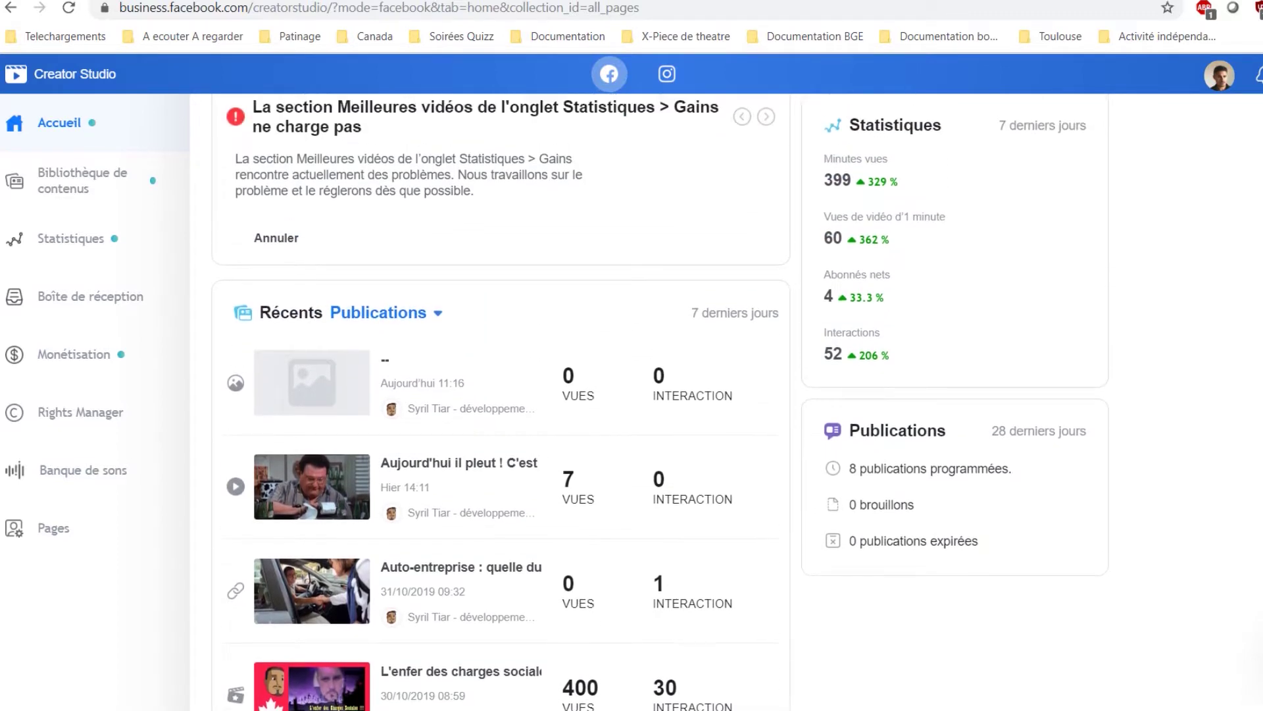
{"action": "scroll", "coordinate": [632, 395], "scroll_direction": "up", "scroll_amount": 1}
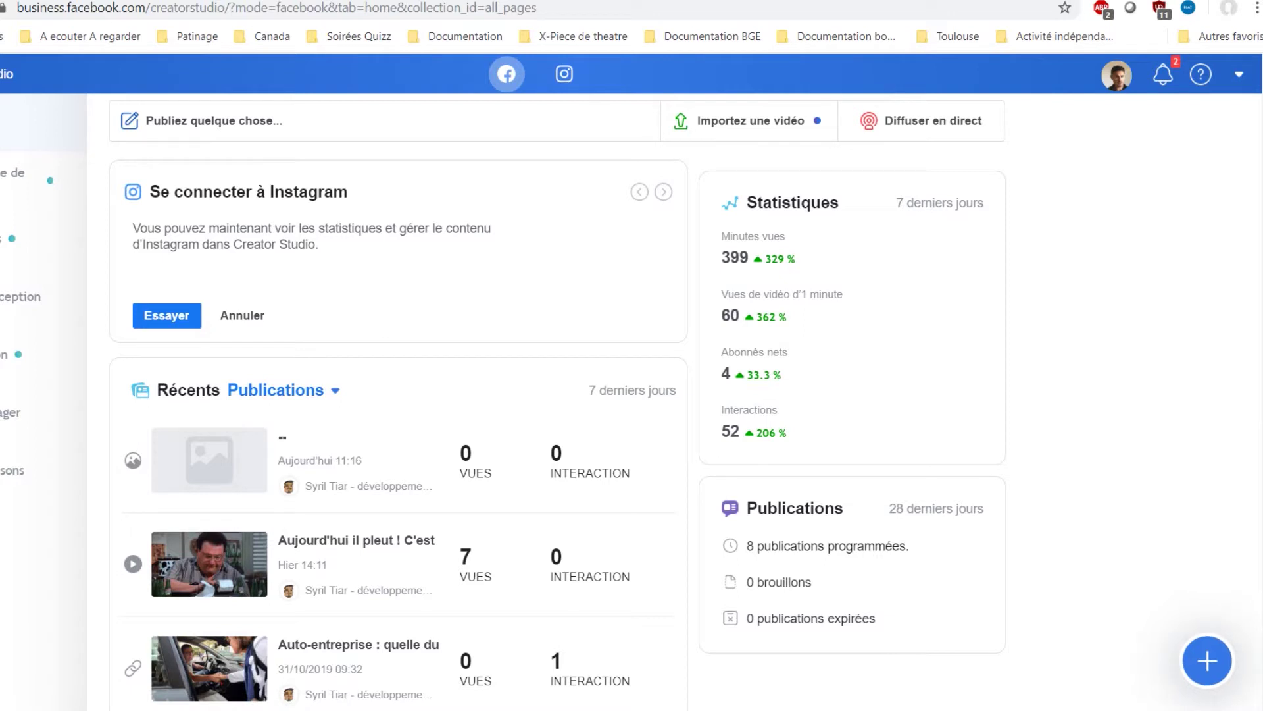
Start a publication for the développement d'entreprise Page, show its alternative publishing options such as Programmer, and abandon the draft.
{"action": "left_click", "coordinate": [1207, 660]}
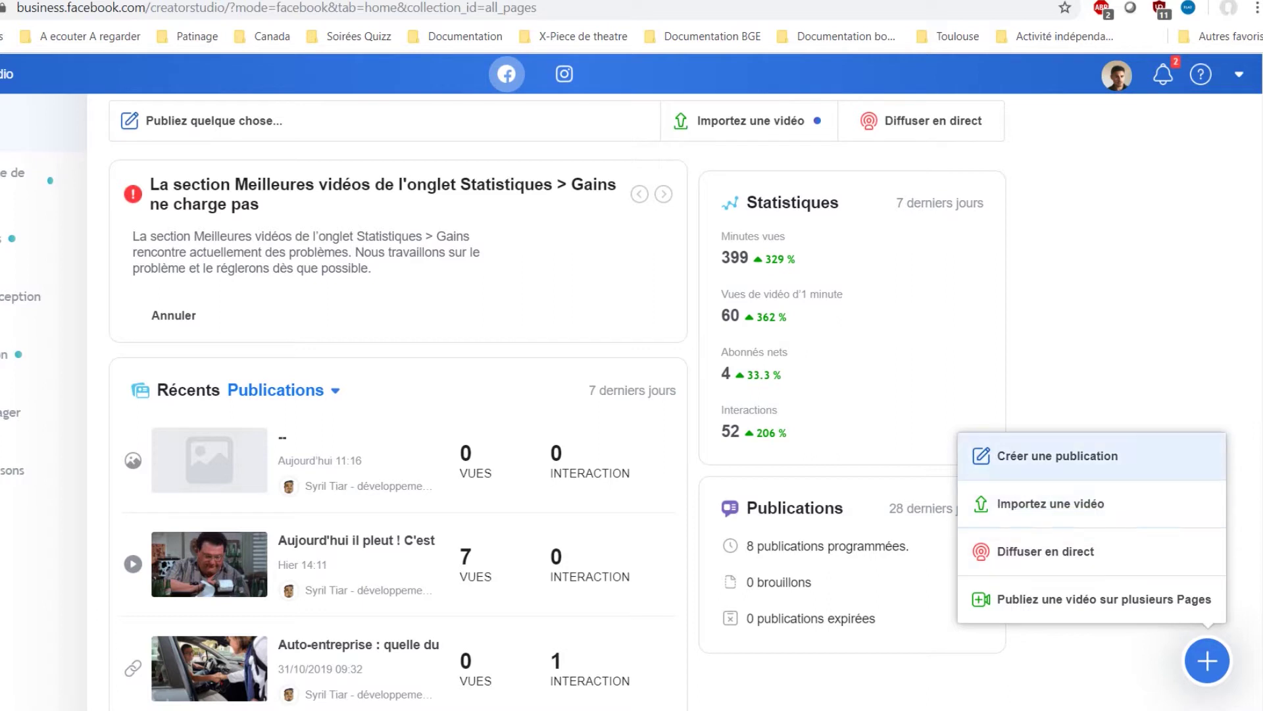
{"action": "left_click", "coordinate": [1057, 454]}
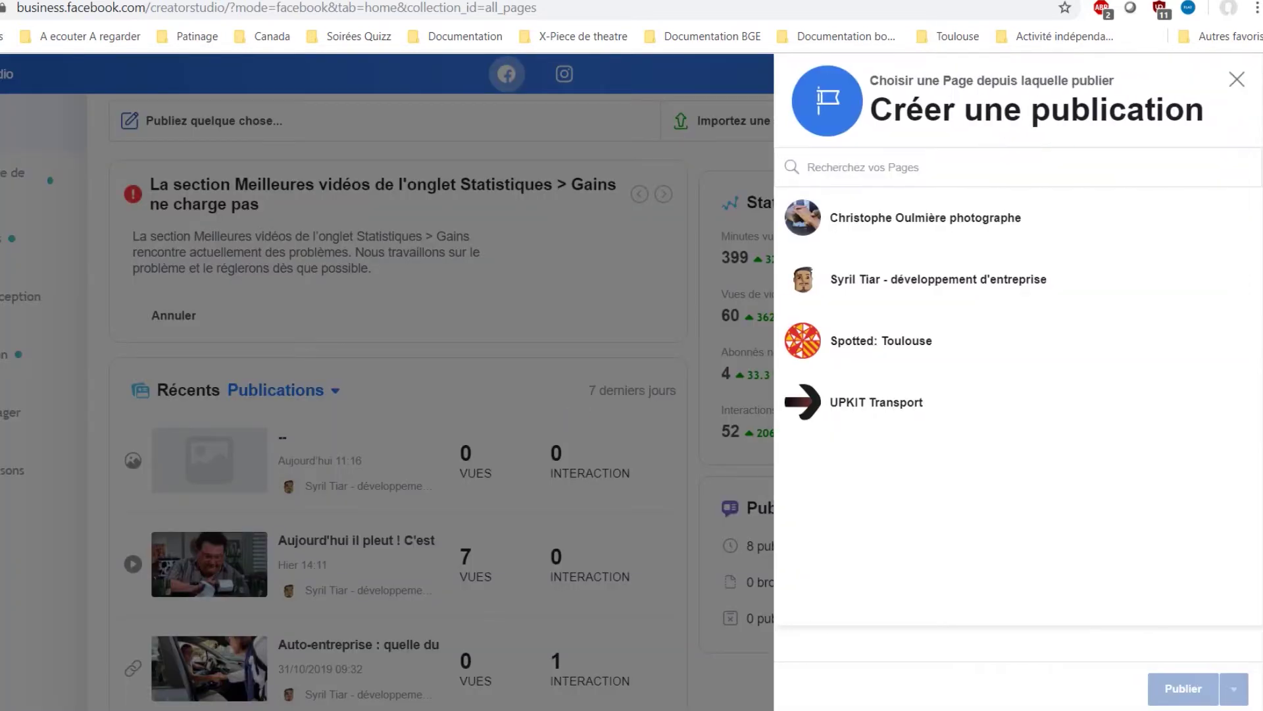
{"action": "left_click", "coordinate": [938, 280]}
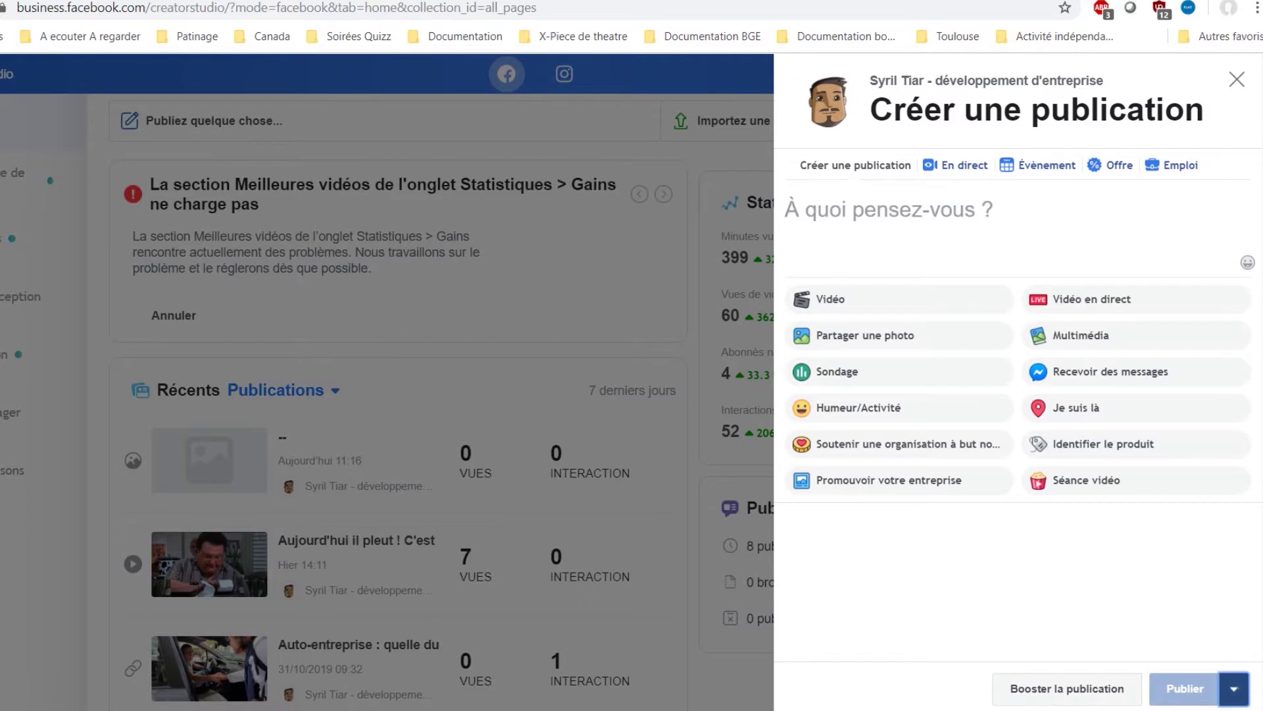
{"action": "left_click", "coordinate": [1235, 688]}
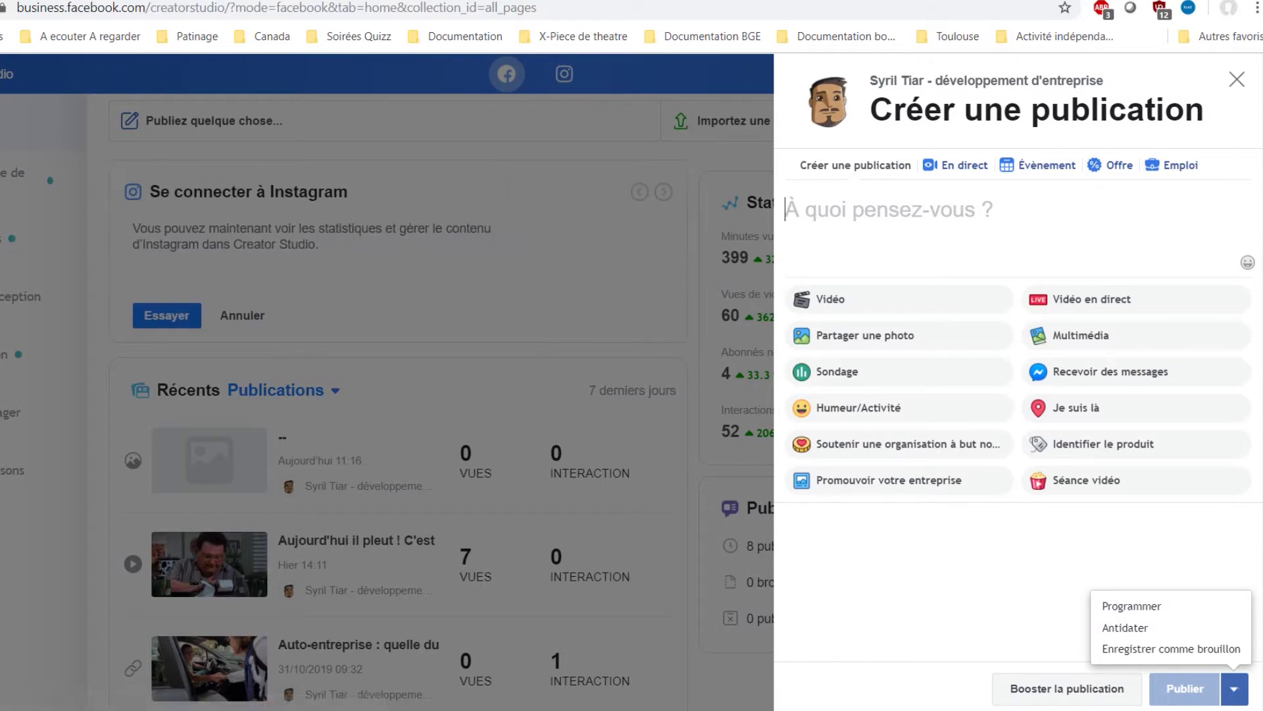
{"action": "key", "text": "Escape"}
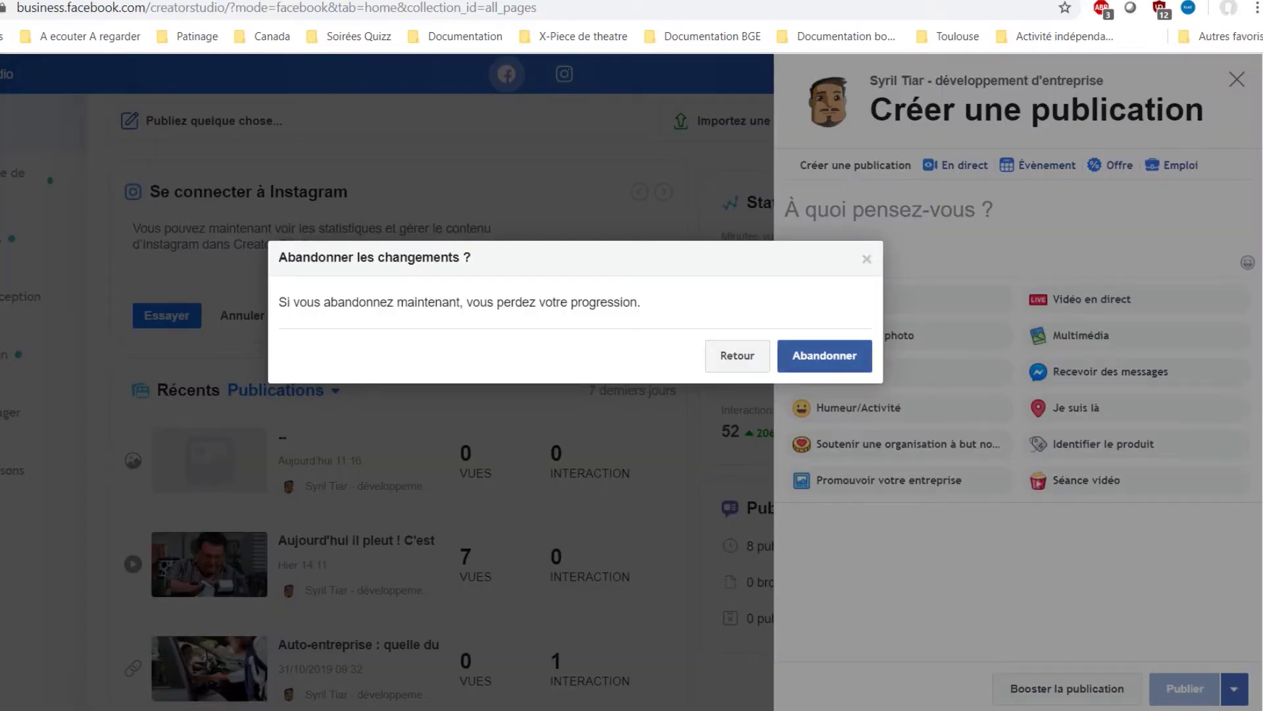
{"action": "key", "text": "Return"}
Show the available types of new Instagram publication and browse the content library's list of all content.
{"action": "left_click", "coordinate": [563, 74]}
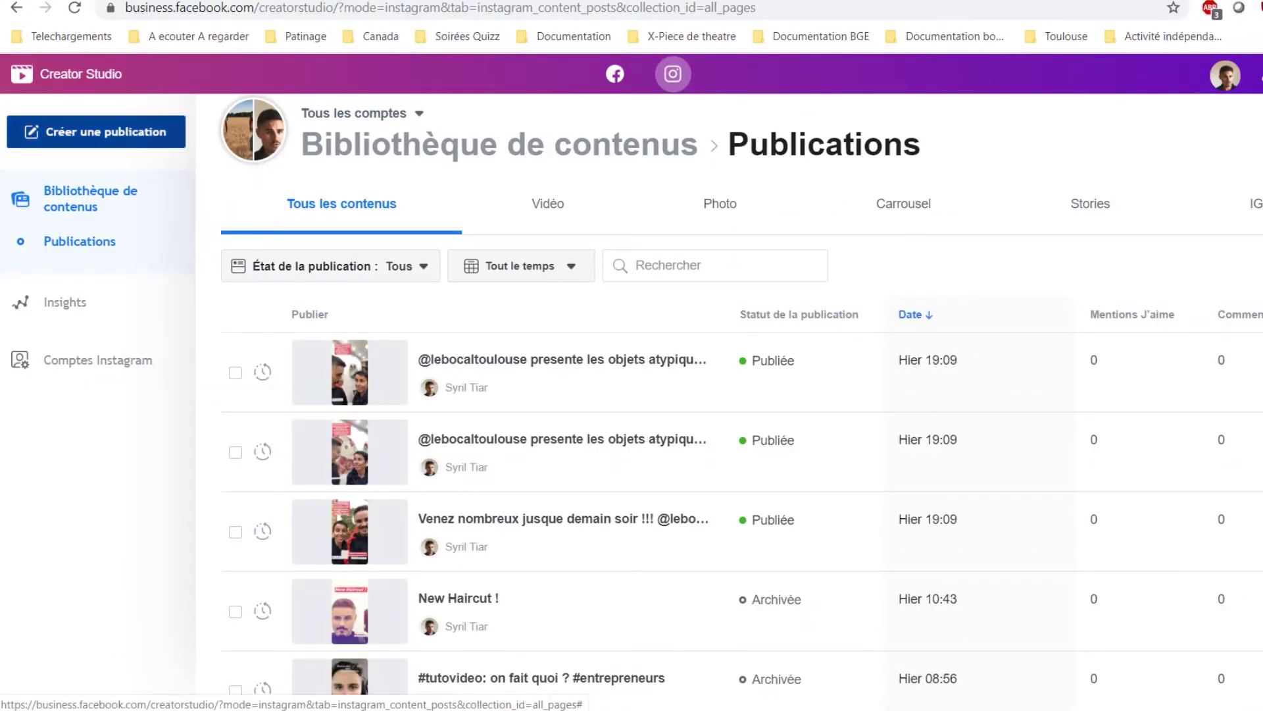
{"action": "left_click", "coordinate": [96, 132]}
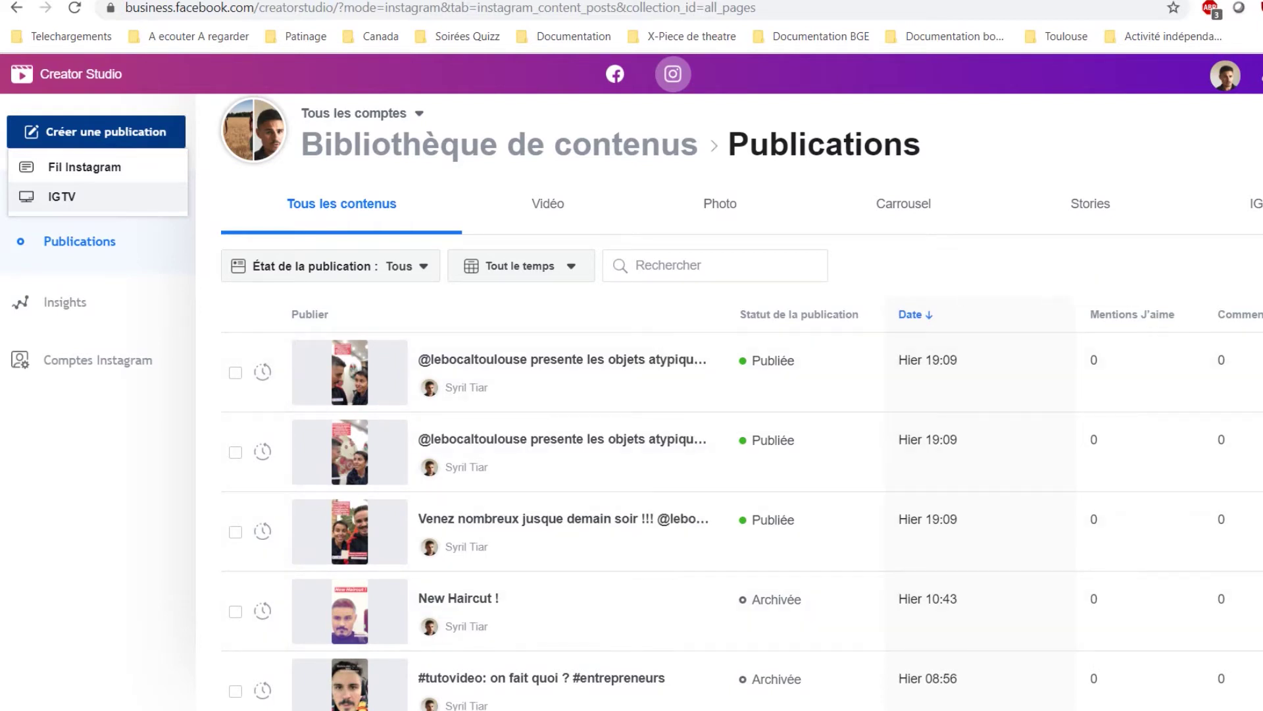
{"action": "scroll", "coordinate": [742, 522], "scroll_direction": "down", "scroll_amount": 5}
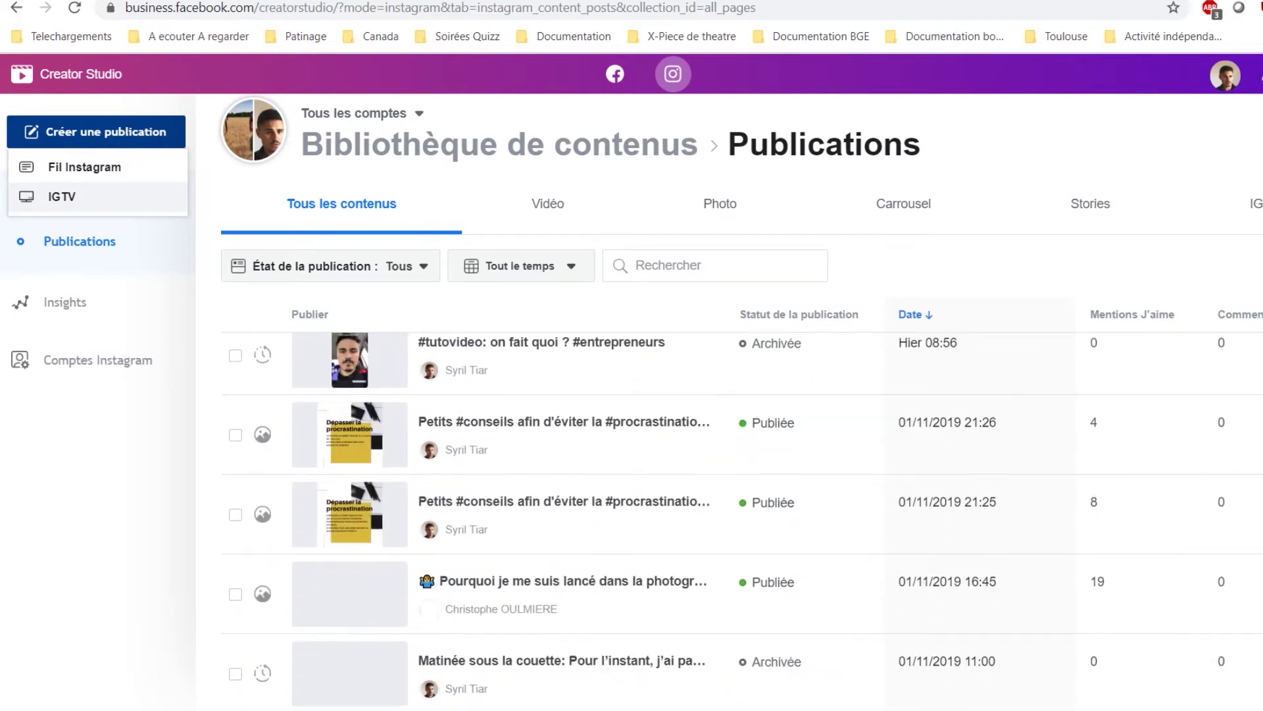
{"action": "scroll", "coordinate": [743, 521], "scroll_direction": "down", "scroll_amount": 1}
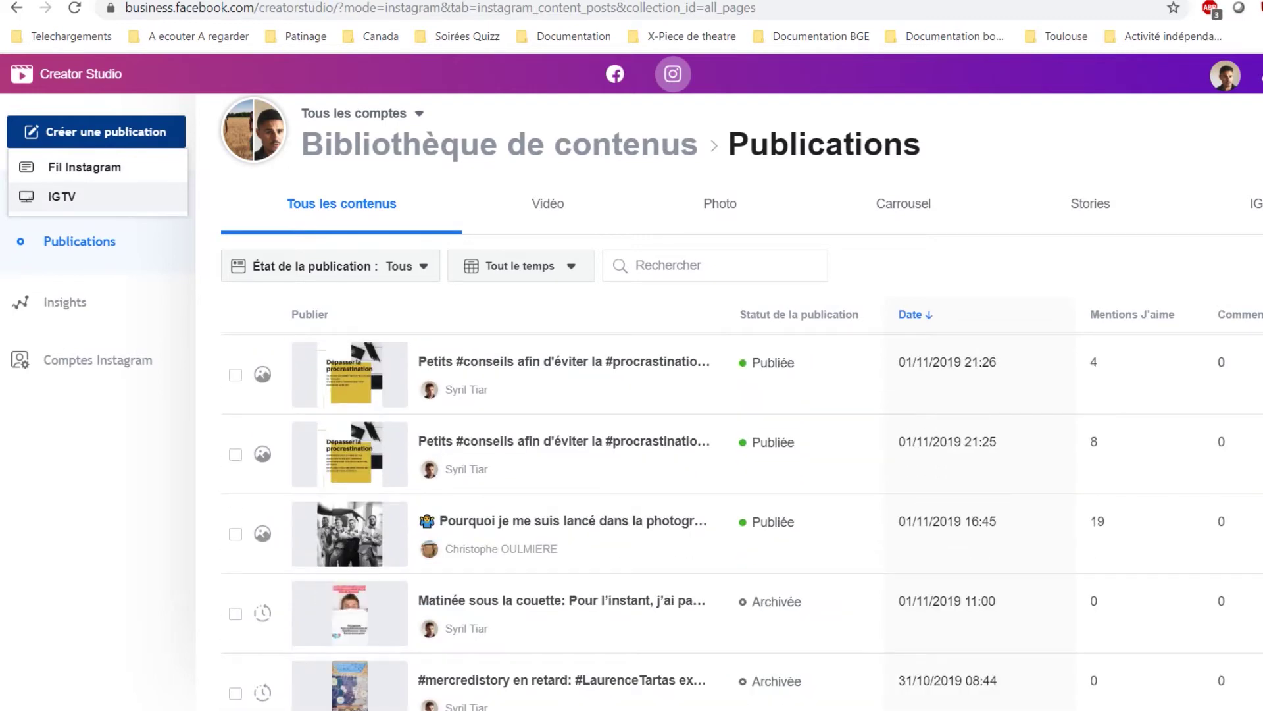
{"action": "scroll", "coordinate": [742, 521], "scroll_direction": "down", "scroll_amount": 3}
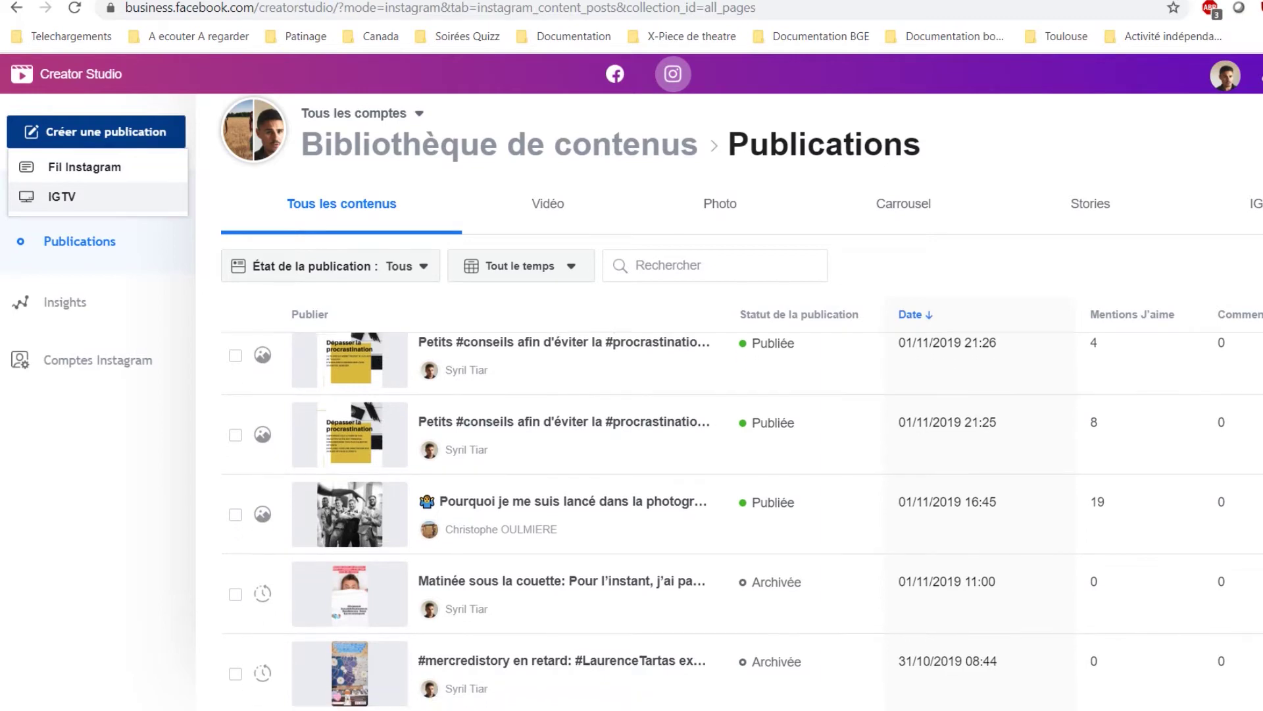
{"action": "scroll", "coordinate": [742, 521], "scroll_direction": "down", "scroll_amount": 5}
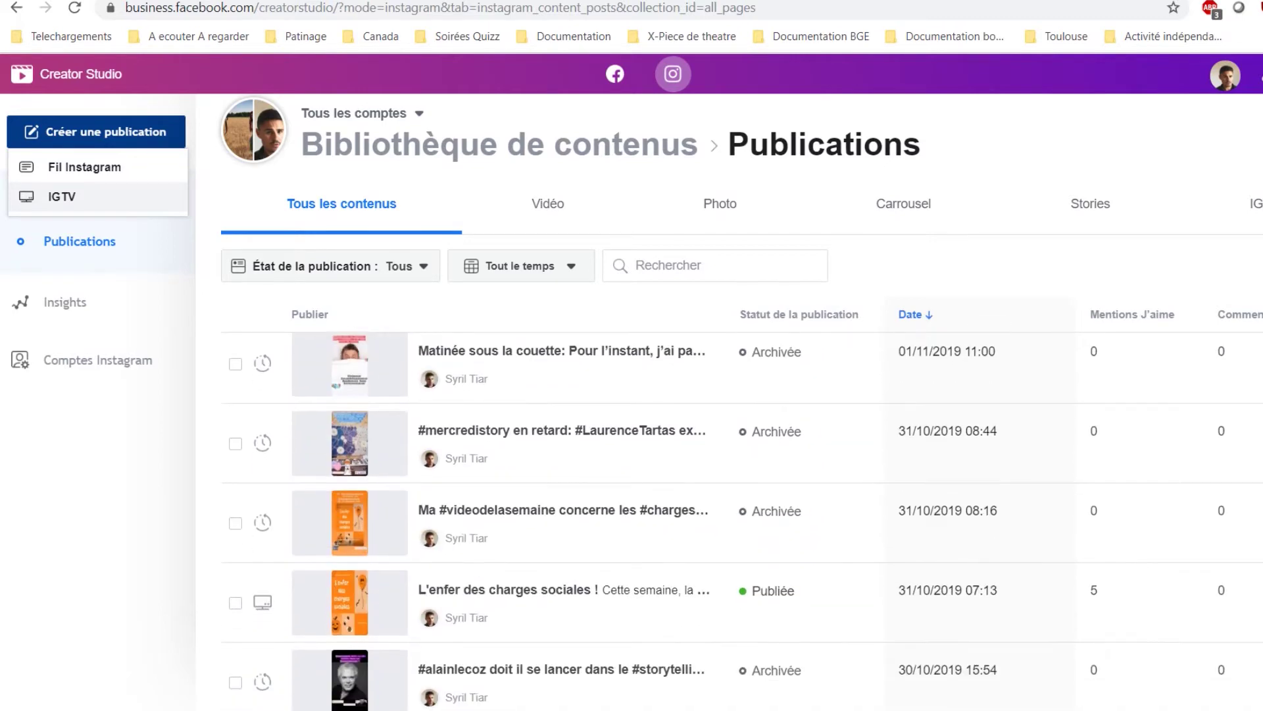
{"action": "scroll", "coordinate": [742, 521], "scroll_direction": "up", "scroll_amount": 5}
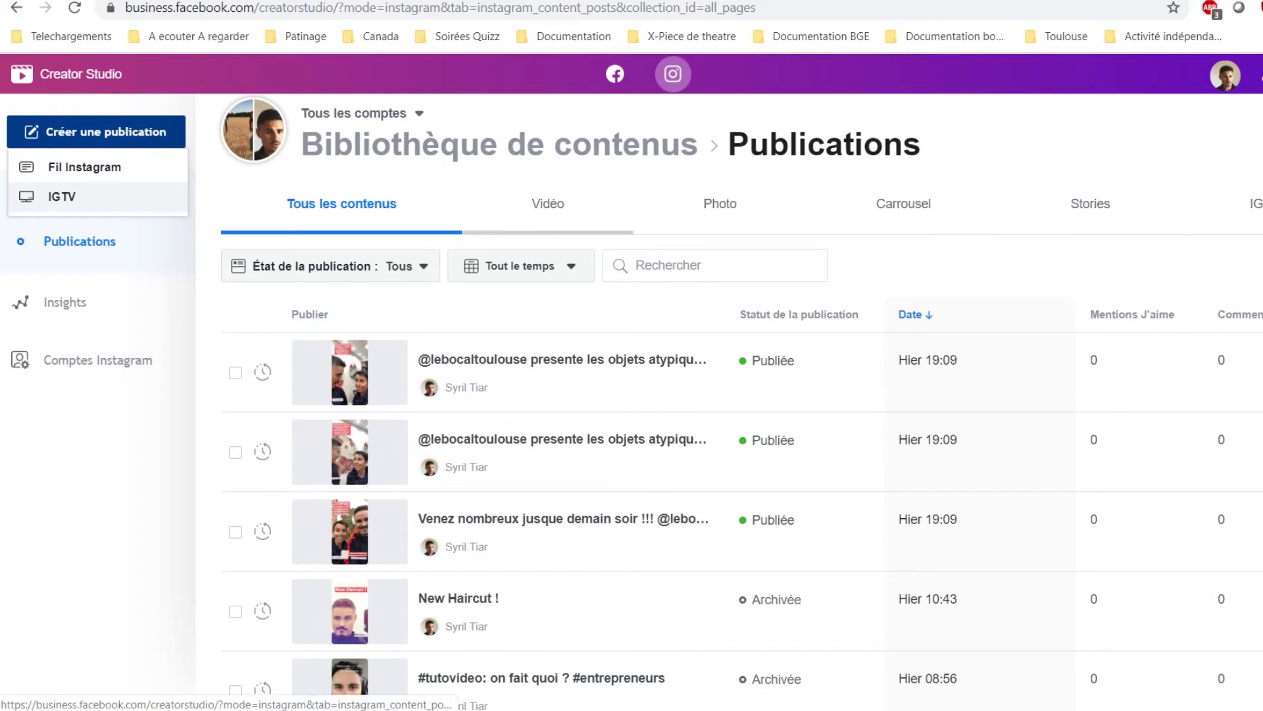
View the Instagram library by content type, going through Vidéo, Photo, Carrousel, Stories and IGTV.
{"action": "left_click", "coordinate": [548, 204]}
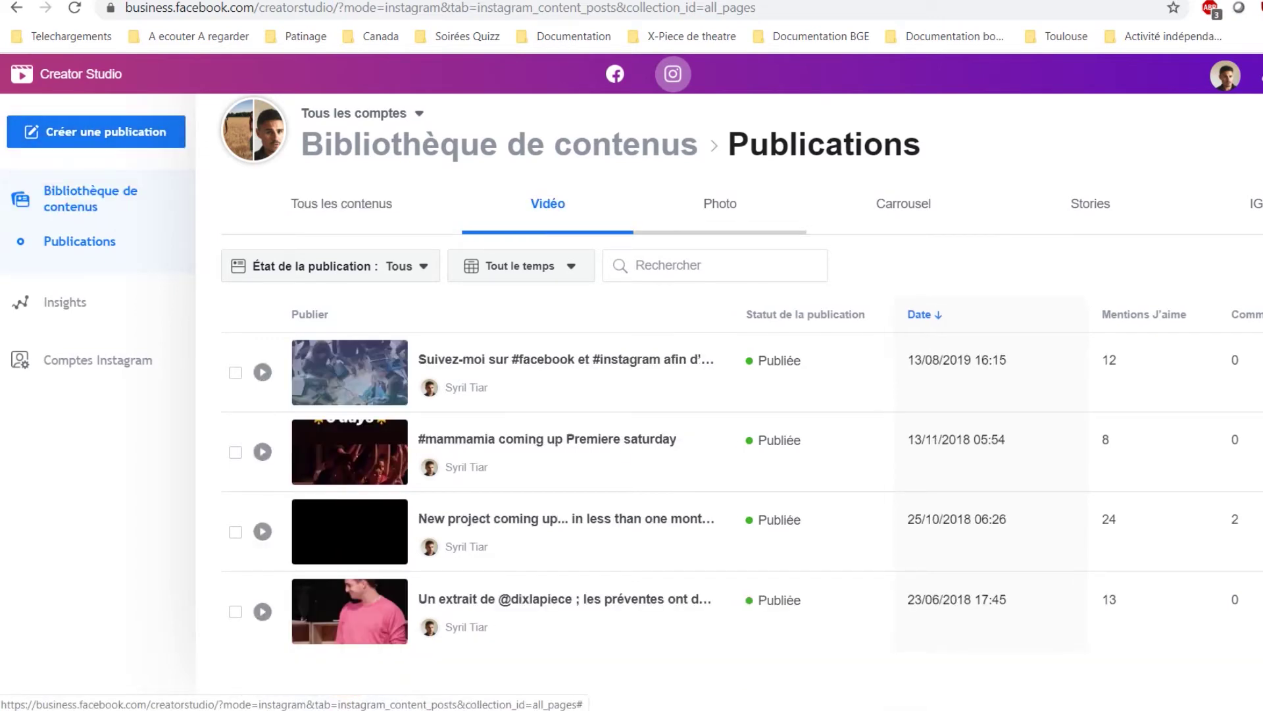
{"action": "left_click", "coordinate": [720, 204]}
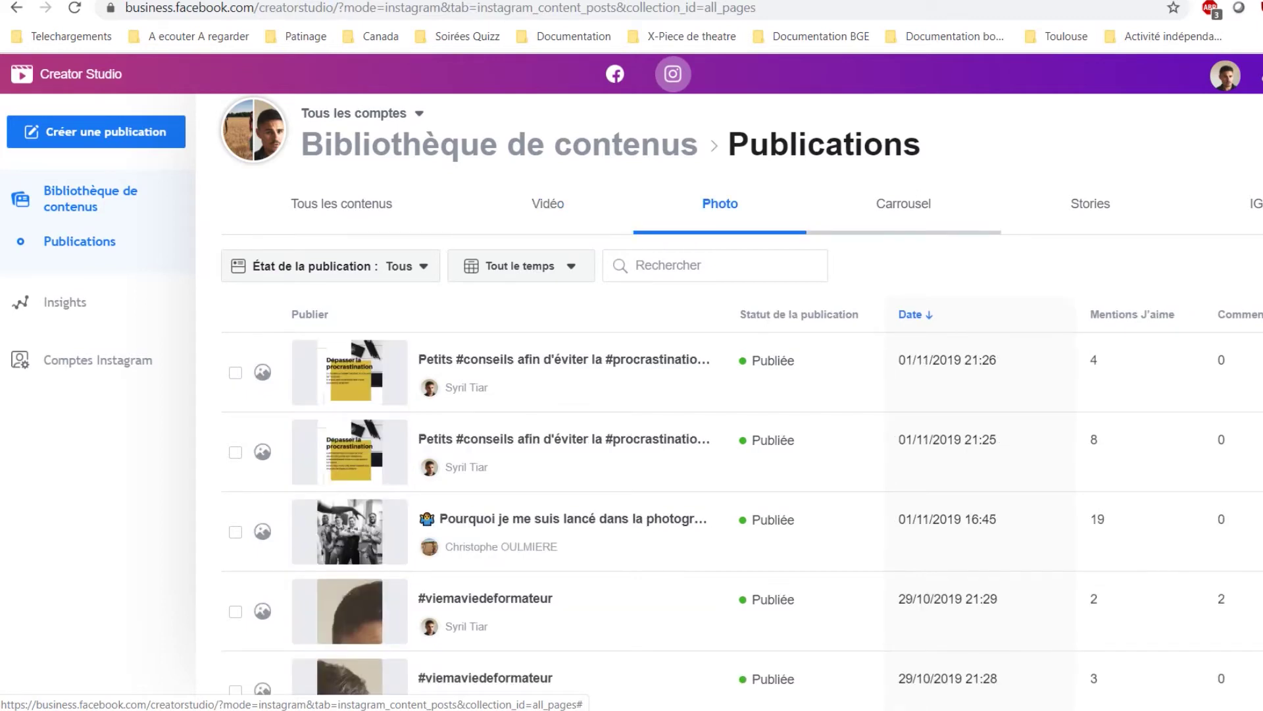
{"action": "left_click", "coordinate": [903, 204]}
{"action": "left_click", "coordinate": [1091, 204]}
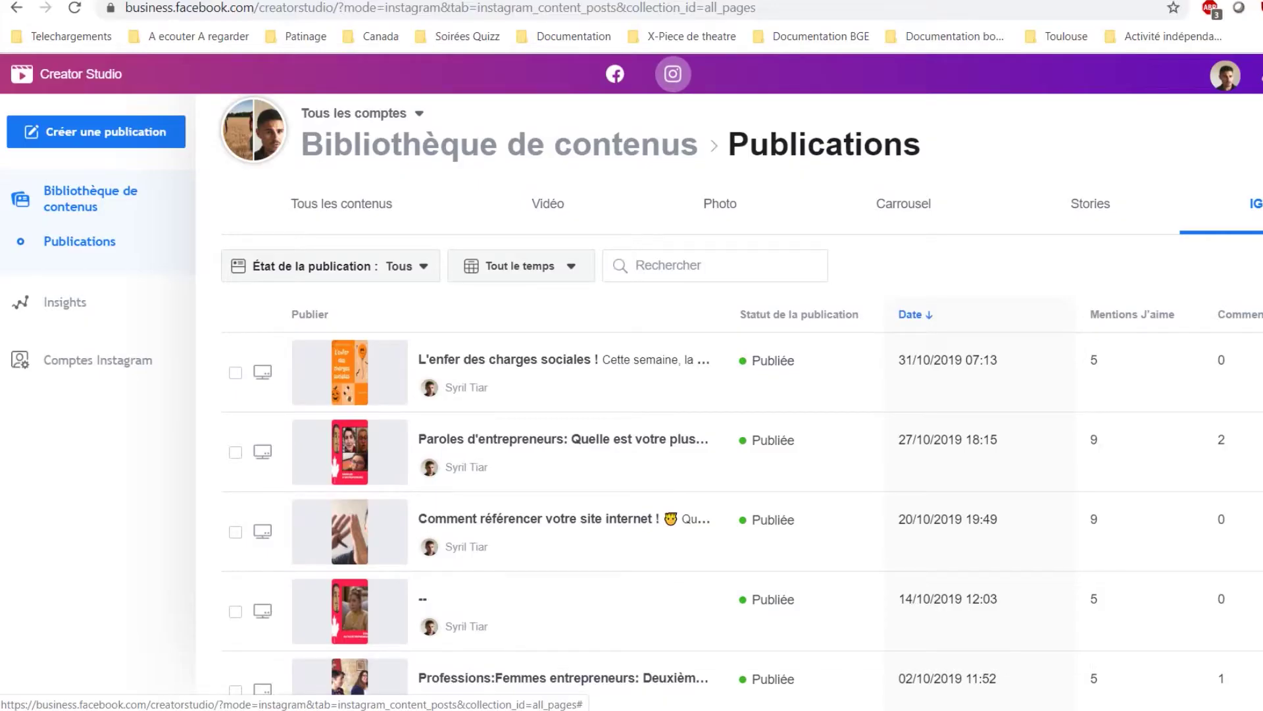
Examine the Instagram account's activity insights, including the interactions chart, action breakdown and accounts reached.
{"action": "left_click", "coordinate": [65, 302]}
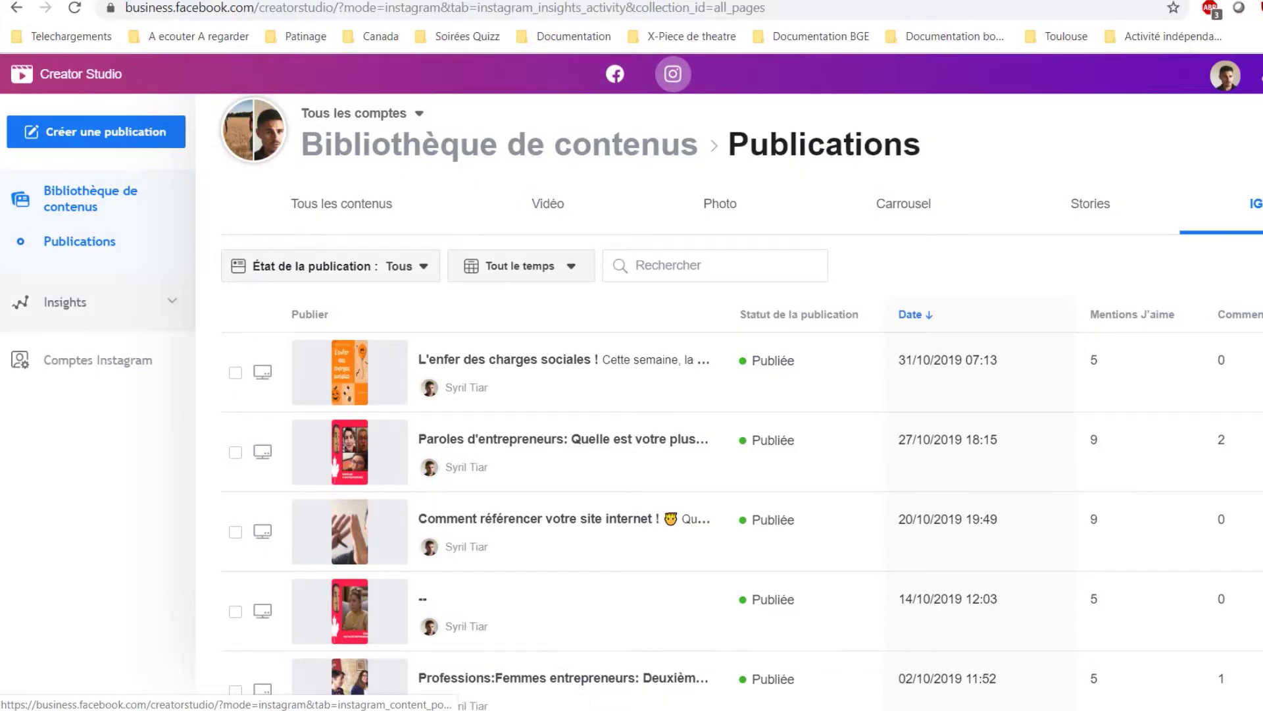
{"action": "left_click", "coordinate": [284, 304]}
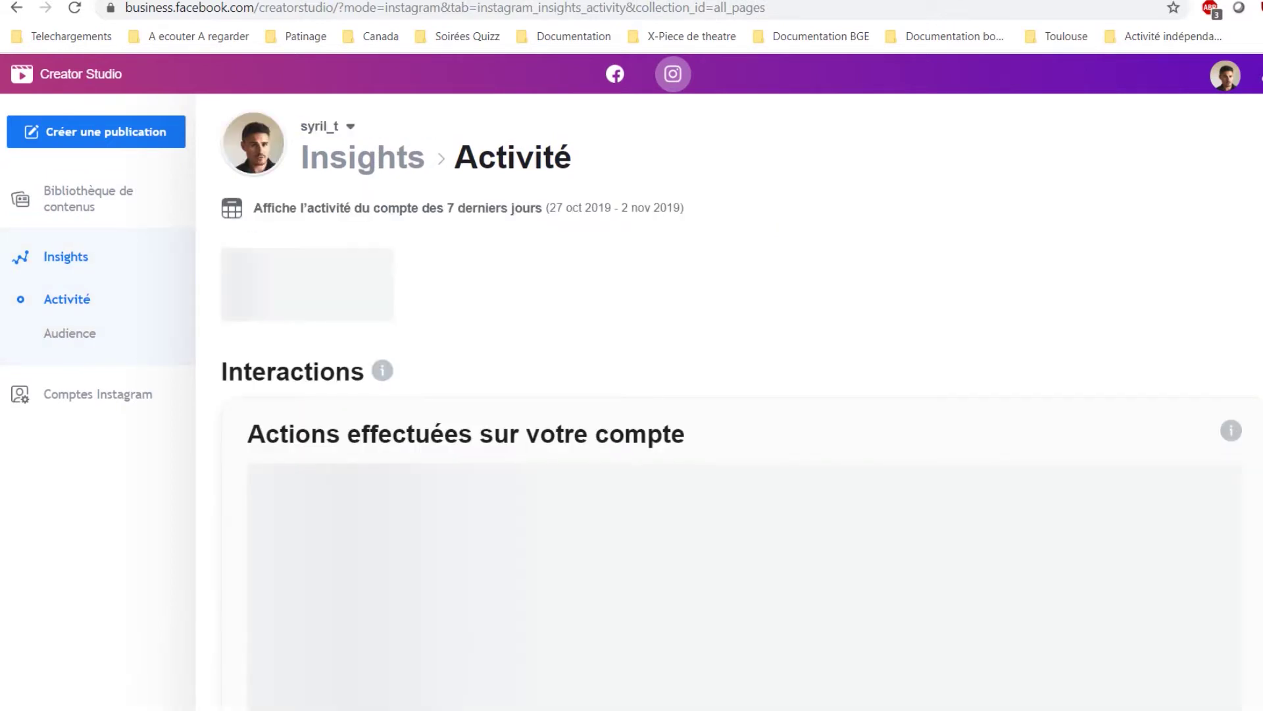
{"action": "scroll", "coordinate": [733, 393], "scroll_direction": "down", "scroll_amount": 7}
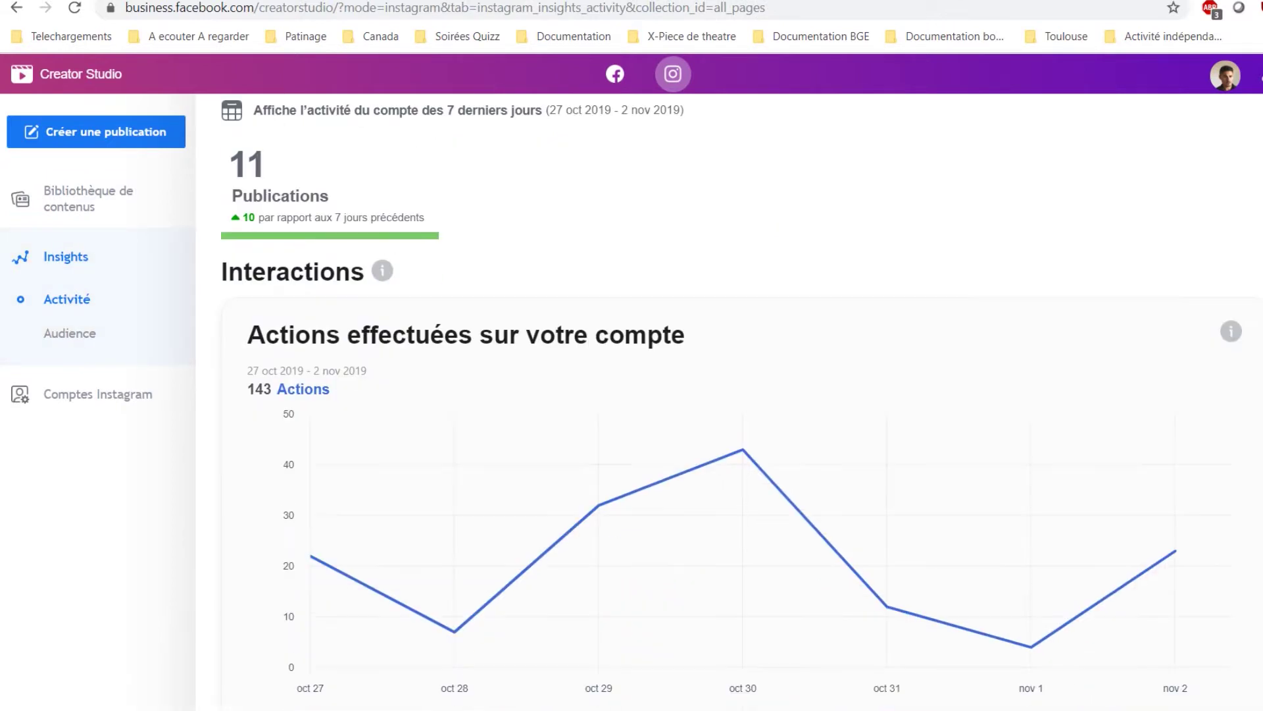
{"action": "scroll", "coordinate": [742, 405], "scroll_direction": "down", "scroll_amount": 8}
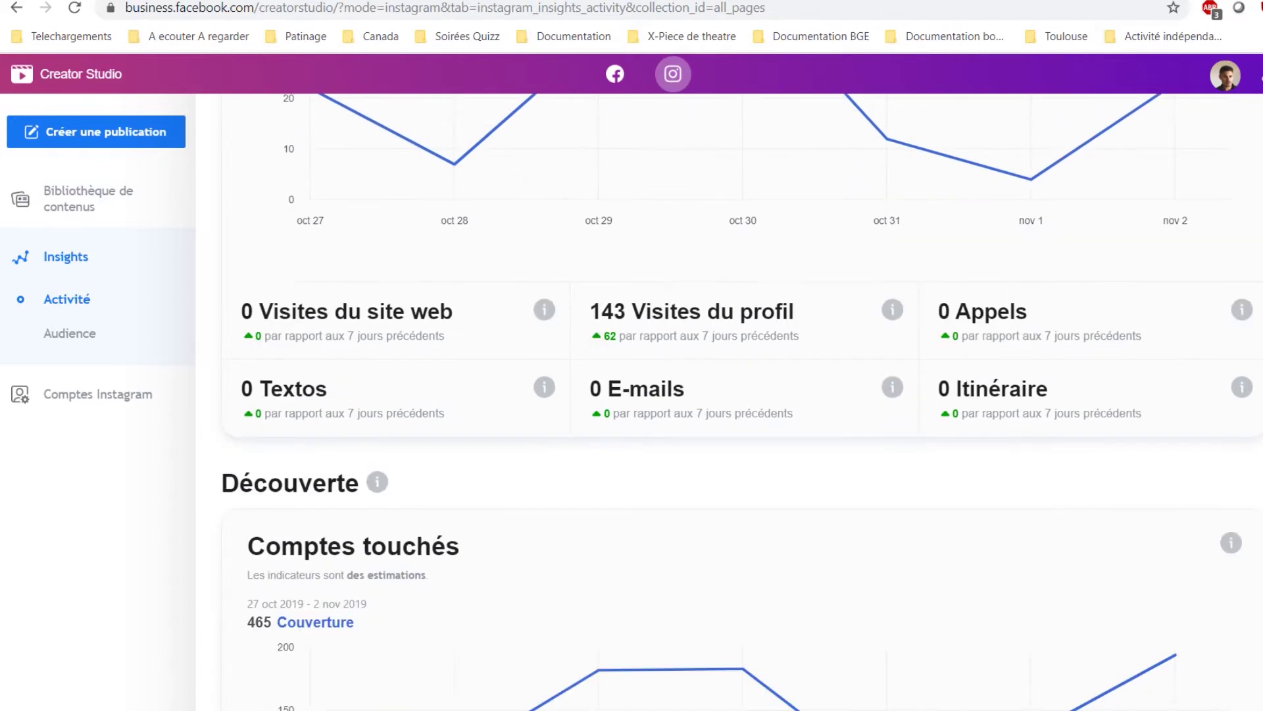
{"action": "scroll", "coordinate": [743, 405], "scroll_direction": "up", "scroll_amount": 15}
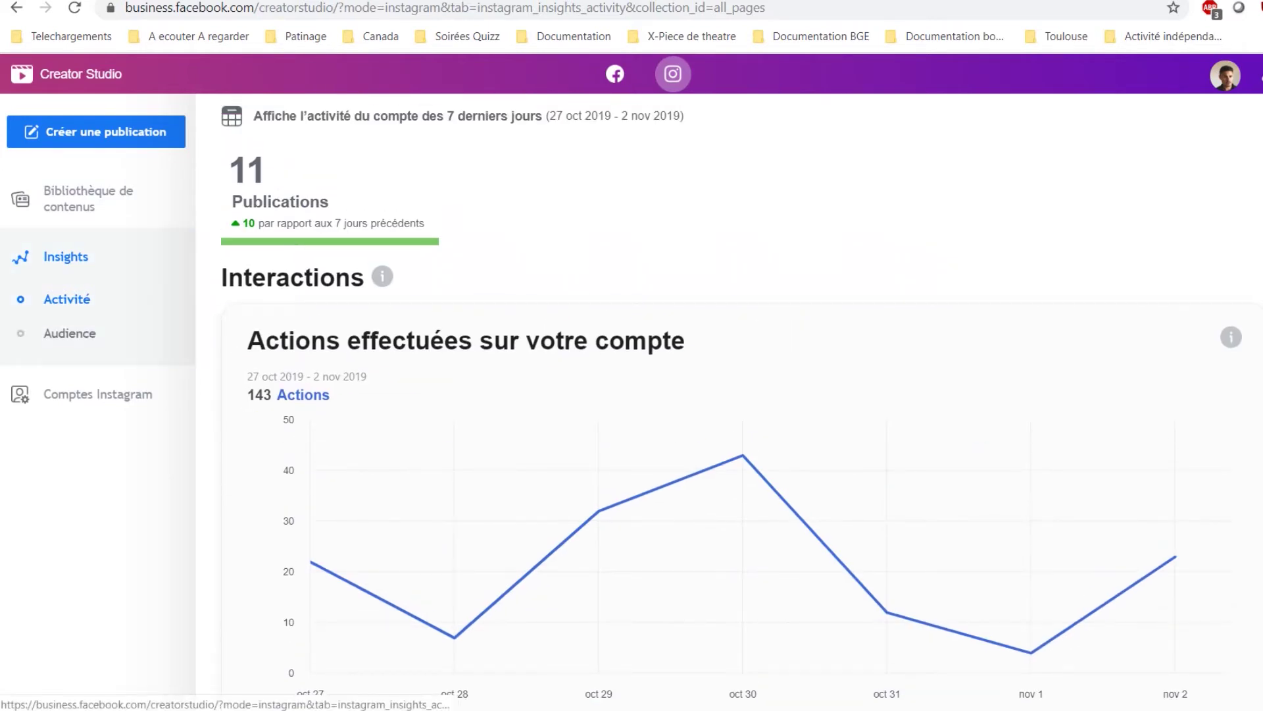
Examine the Instagram audience insights by age and gender, and display the followers' online times by Jour et heure.
{"action": "left_click", "coordinate": [70, 332]}
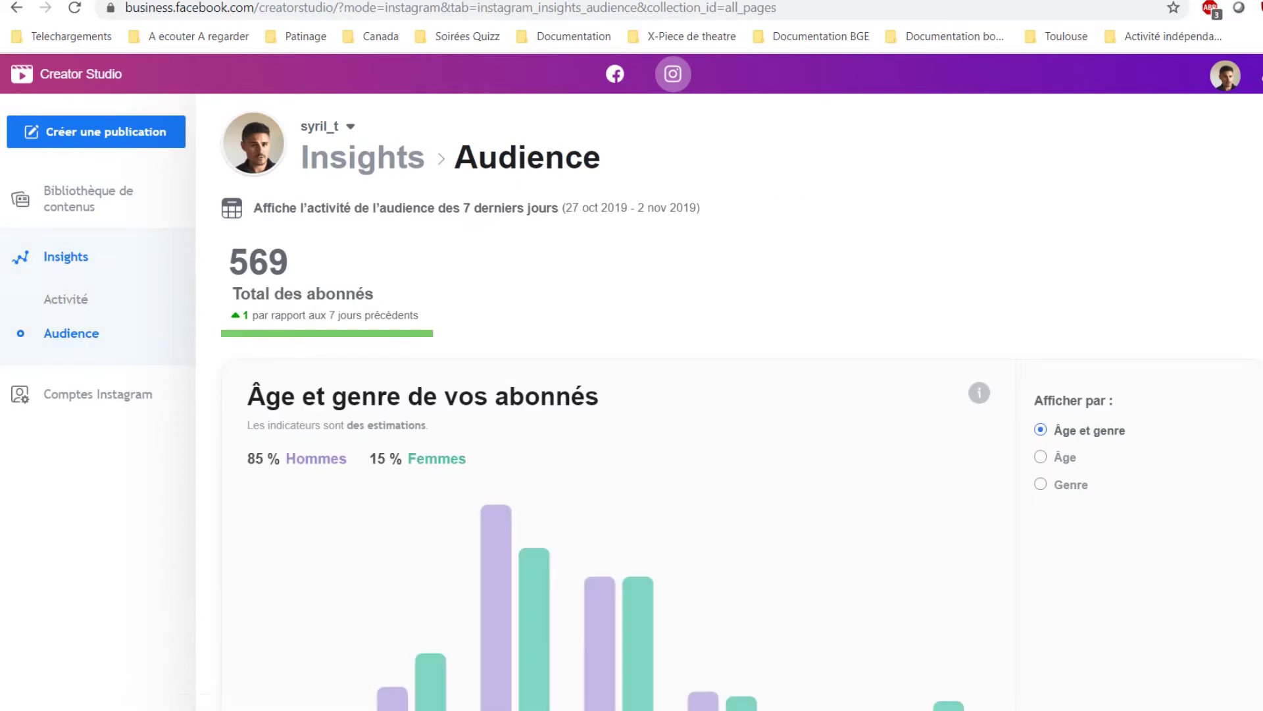
{"action": "scroll", "coordinate": [741, 401], "scroll_direction": "down", "scroll_amount": 4}
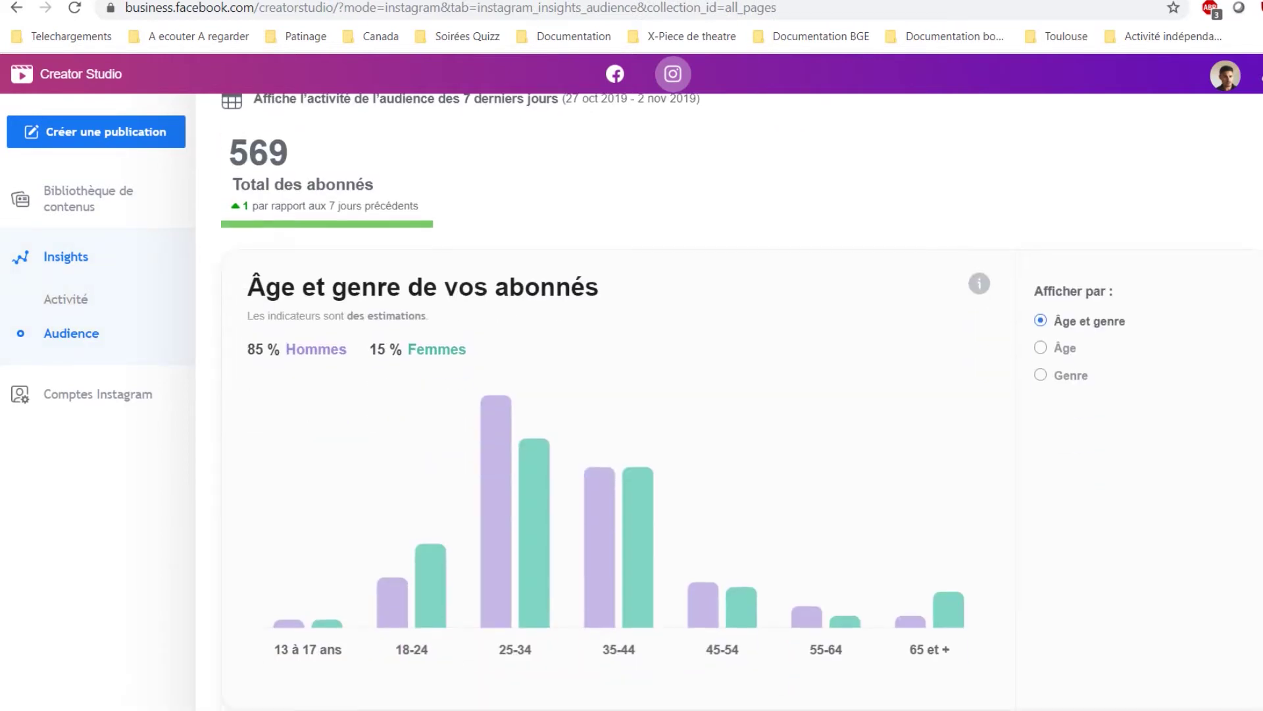
{"action": "scroll", "coordinate": [741, 402], "scroll_direction": "up", "scroll_amount": 3}
{"action": "scroll", "coordinate": [741, 402], "scroll_direction": "down", "scroll_amount": 5}
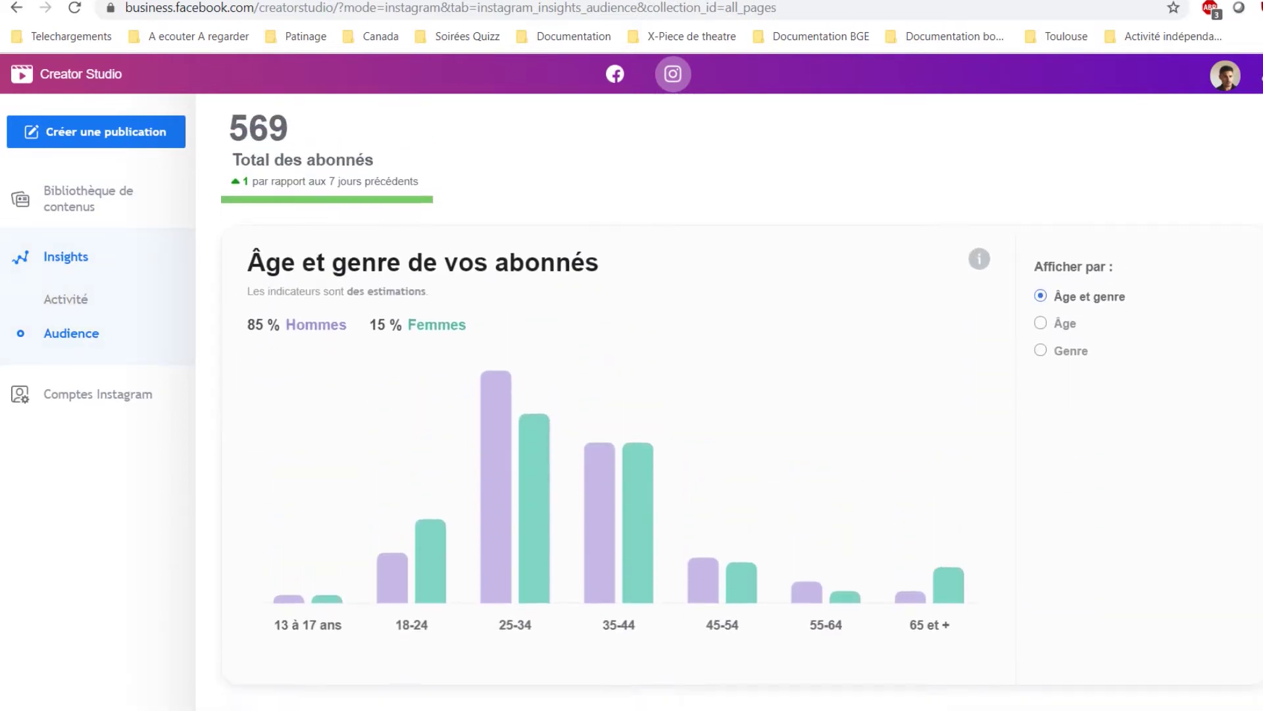
{"action": "scroll", "coordinate": [741, 402], "scroll_direction": "down", "scroll_amount": 3}
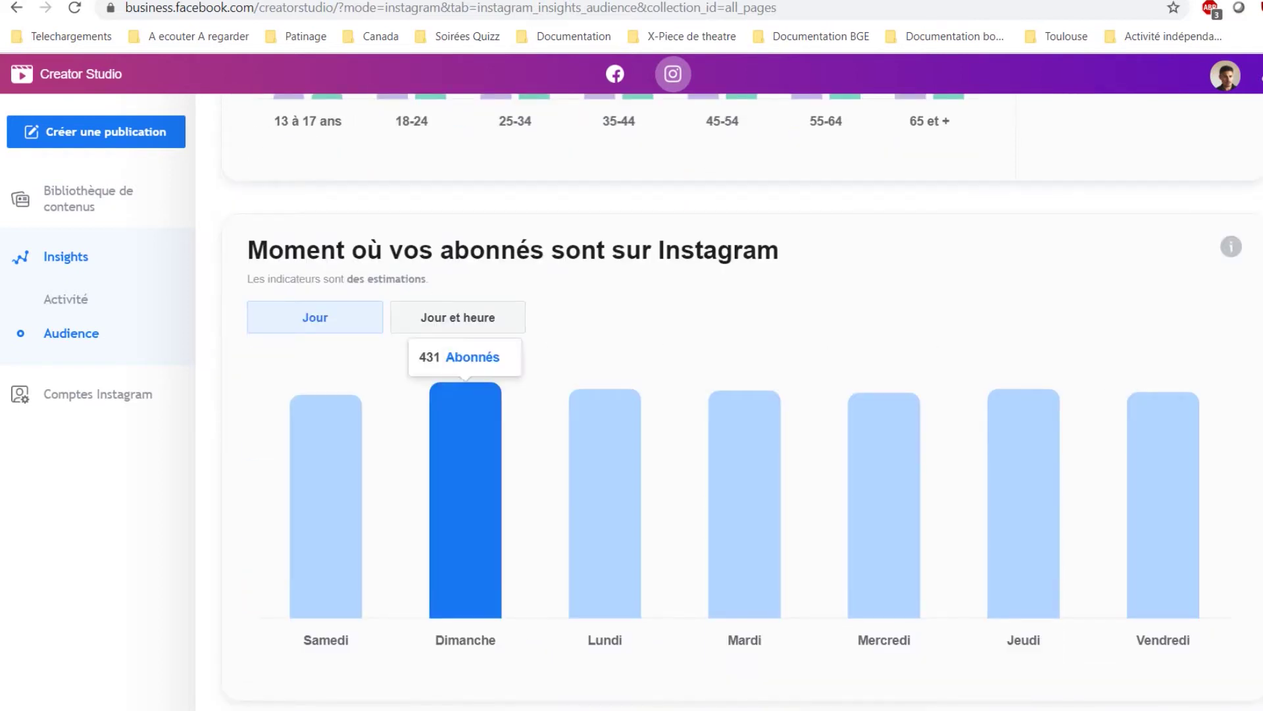
{"action": "left_click", "coordinate": [458, 317]}
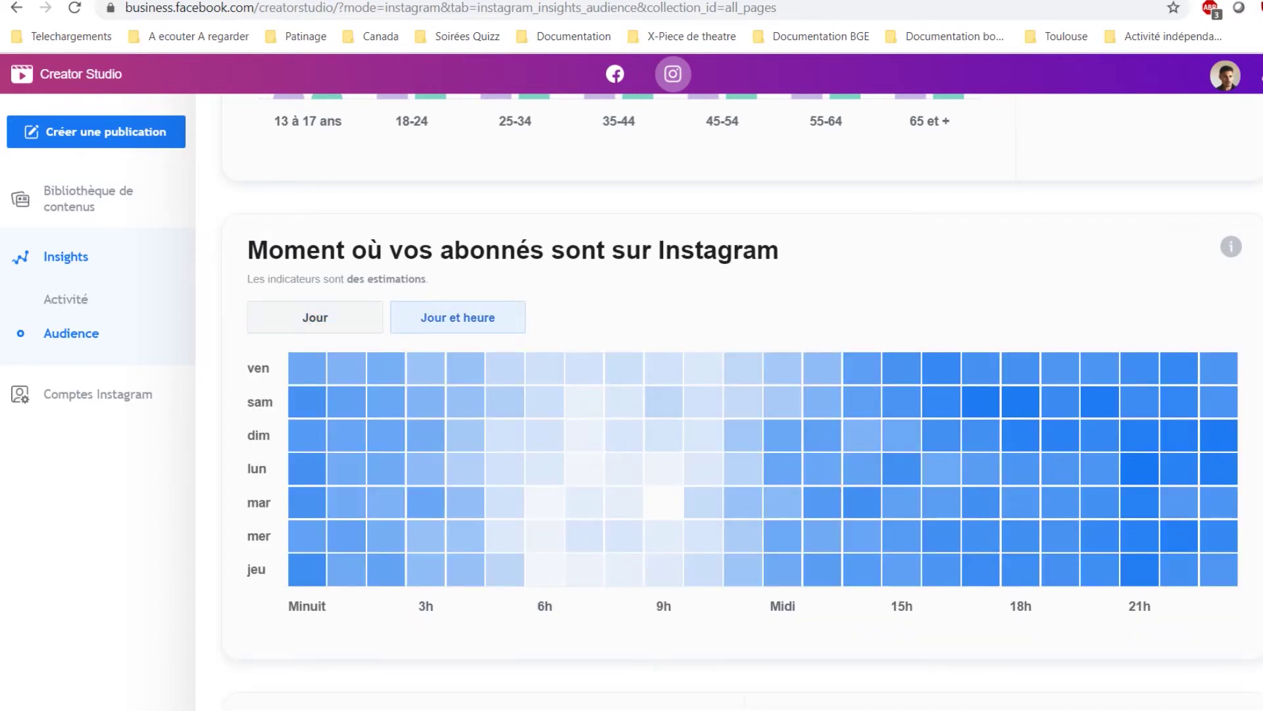
{"action": "scroll", "coordinate": [743, 500], "scroll_direction": "down", "scroll_amount": 6}
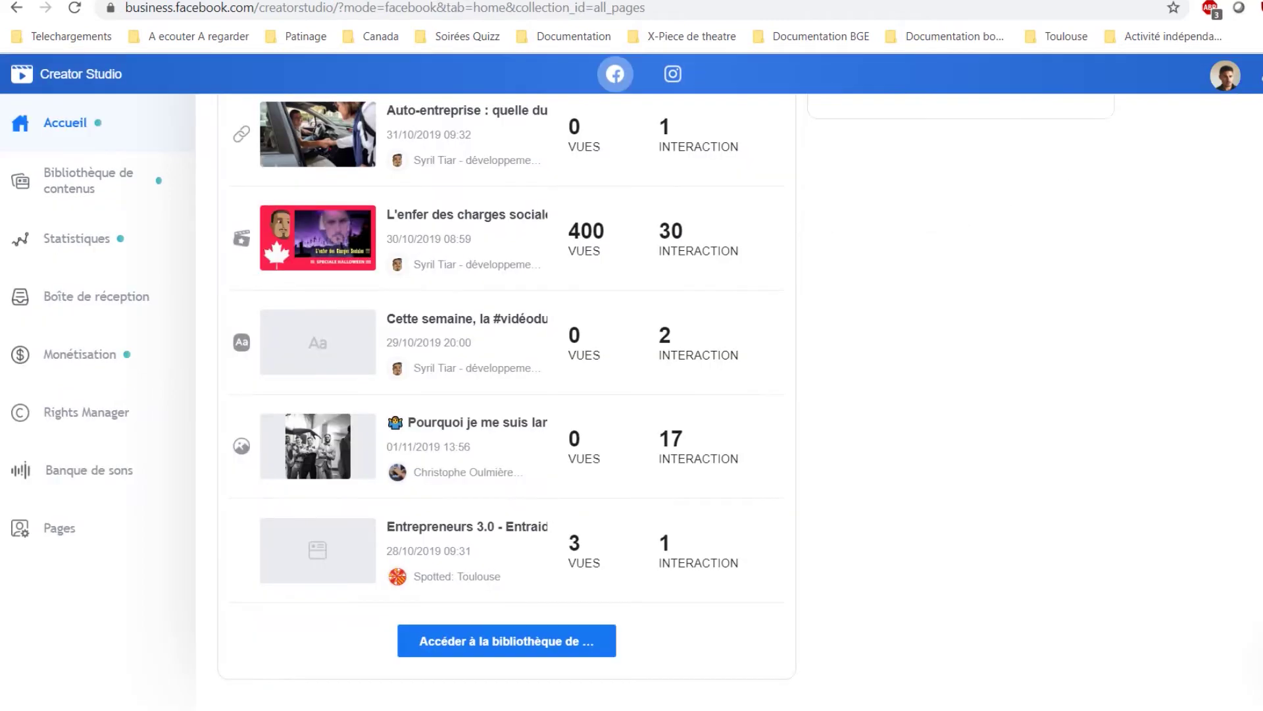
Return to the overview at the start of the Facebook home page.
{"action": "scroll", "coordinate": [506, 395], "scroll_direction": "up", "scroll_amount": 10}
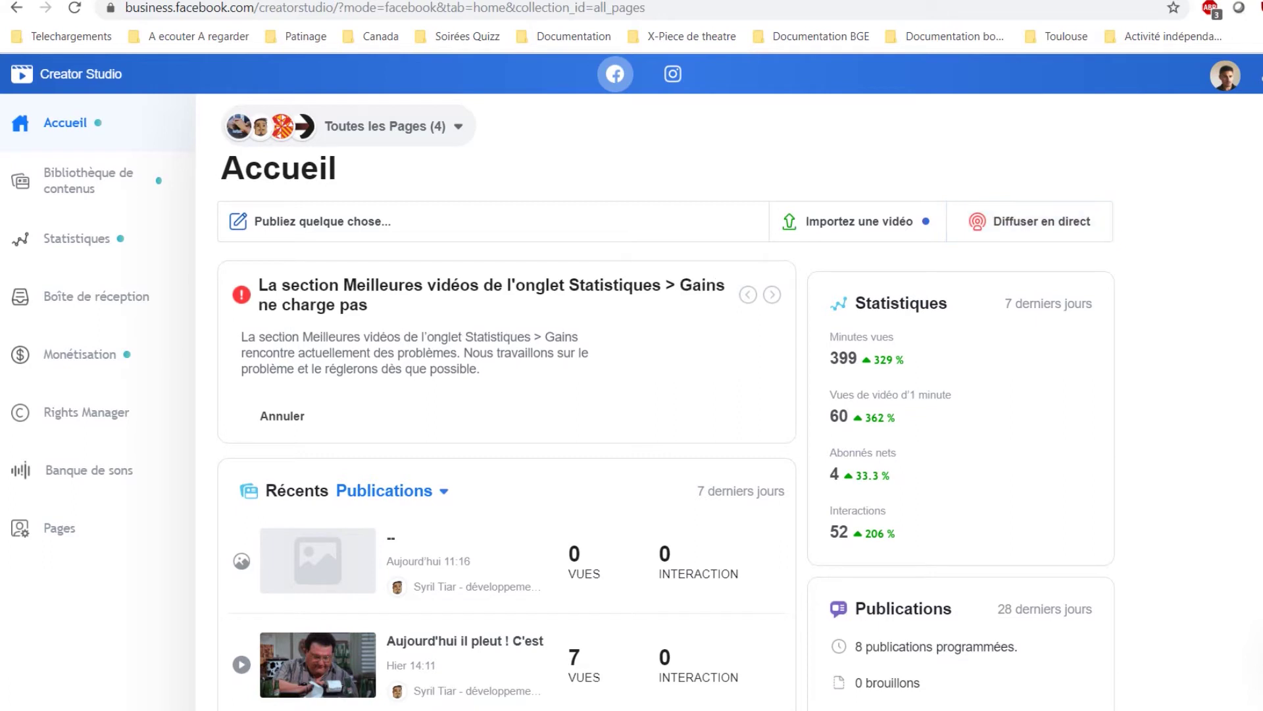
Examine the Performances statistics for all Facebook Pages, and display the Fidélité statistics.
{"action": "scroll", "coordinate": [666, 402], "scroll_direction": "down", "scroll_amount": 1}
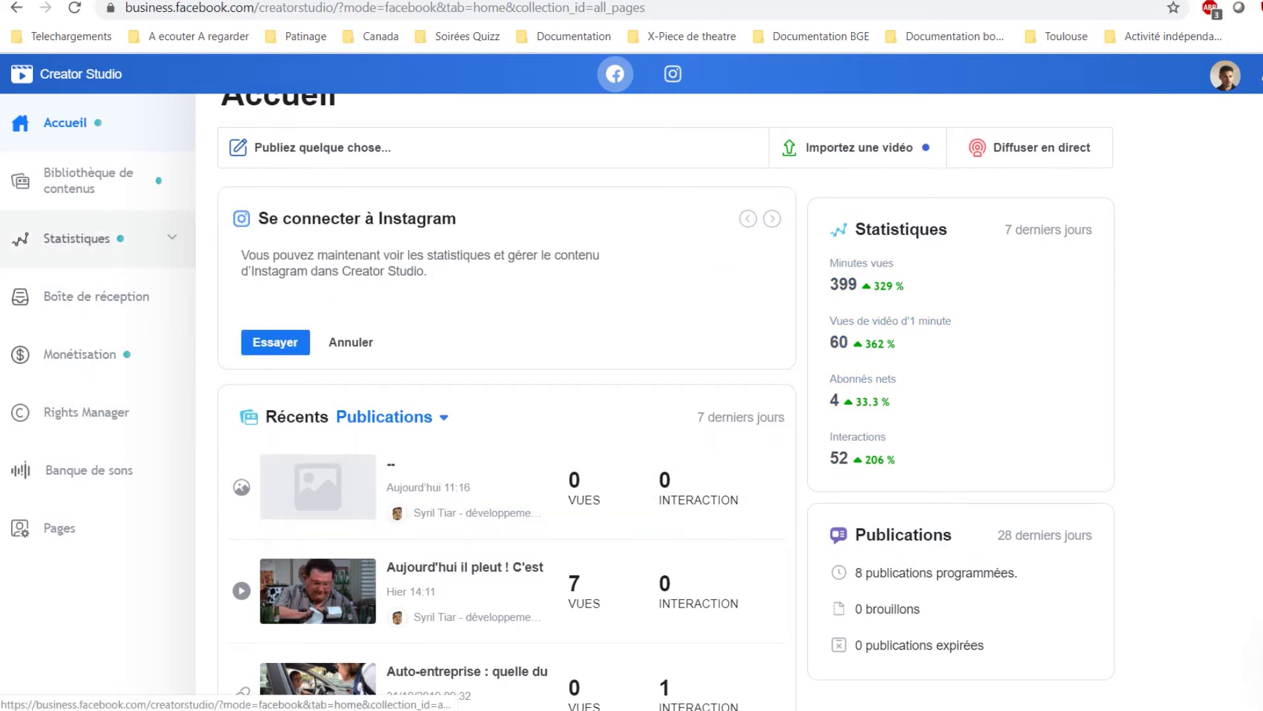
{"action": "left_click", "coordinate": [78, 238]}
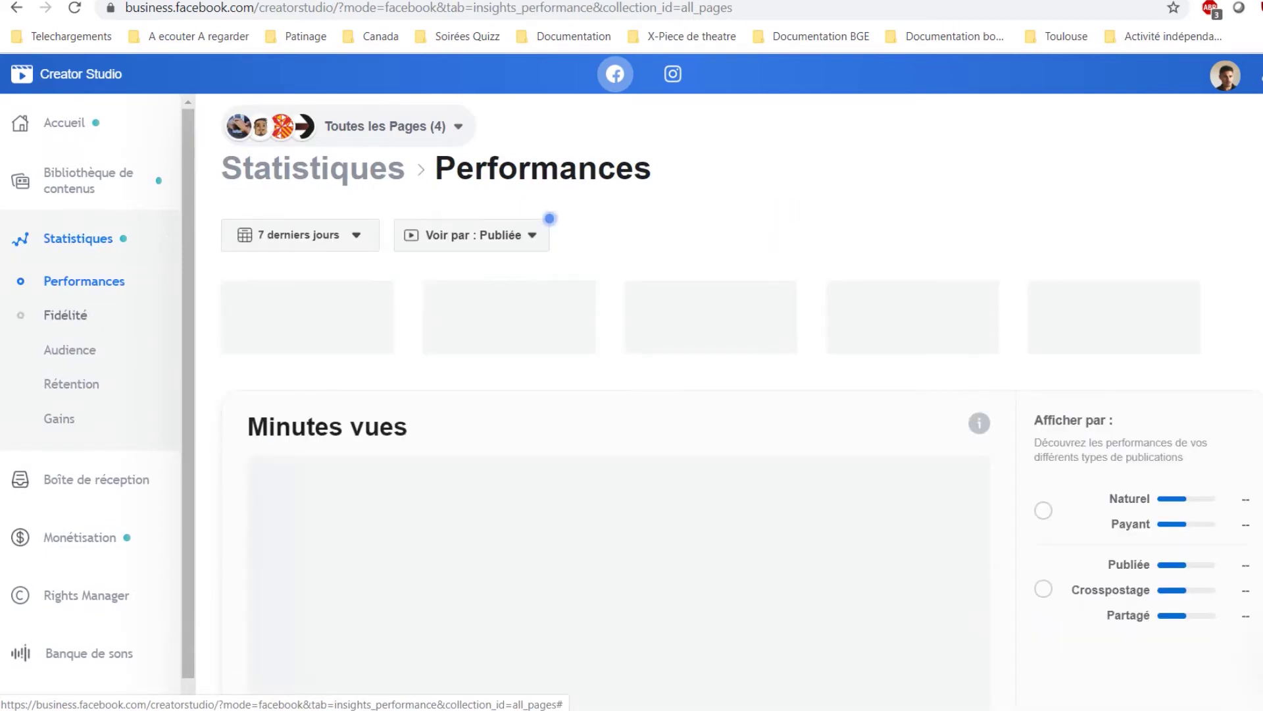
{"action": "scroll", "coordinate": [736, 403], "scroll_direction": "down", "scroll_amount": 3}
{"action": "scroll", "coordinate": [550, 117], "scroll_direction": "down", "scroll_amount": 4}
{"action": "scroll", "coordinate": [550, 117], "scroll_direction": "up", "scroll_amount": 6}
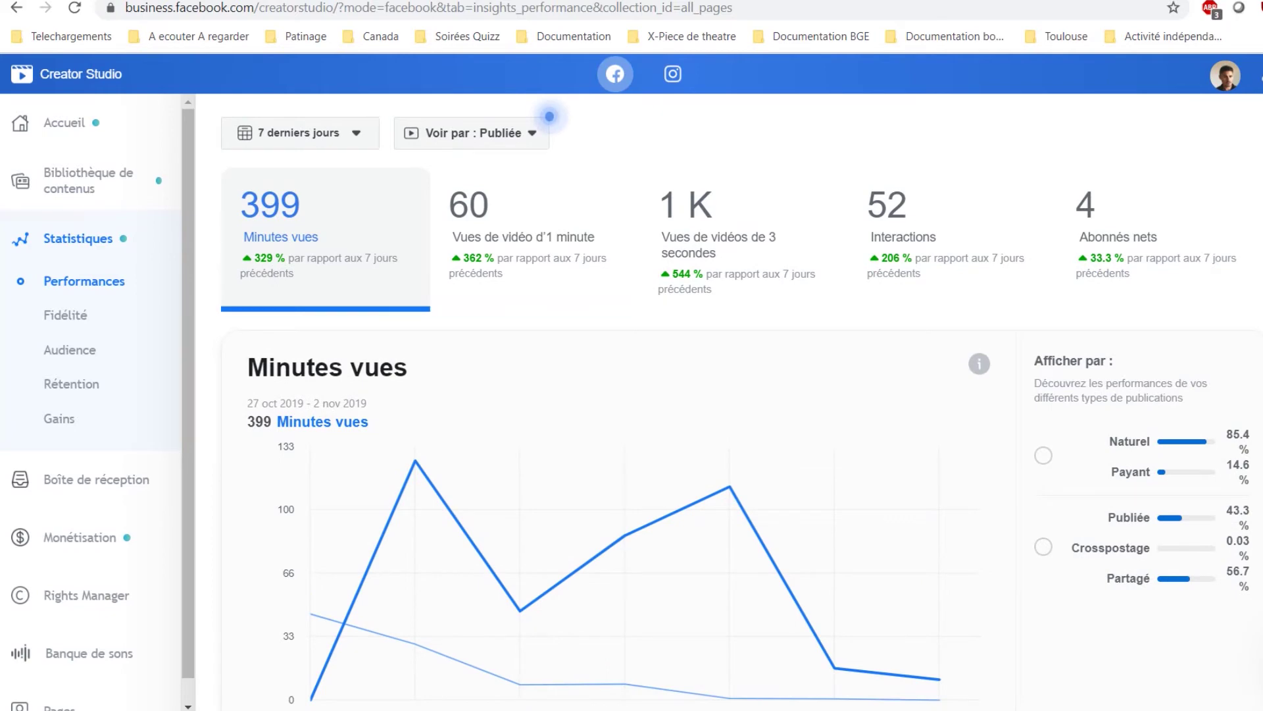
{"action": "left_click", "coordinate": [66, 315]}
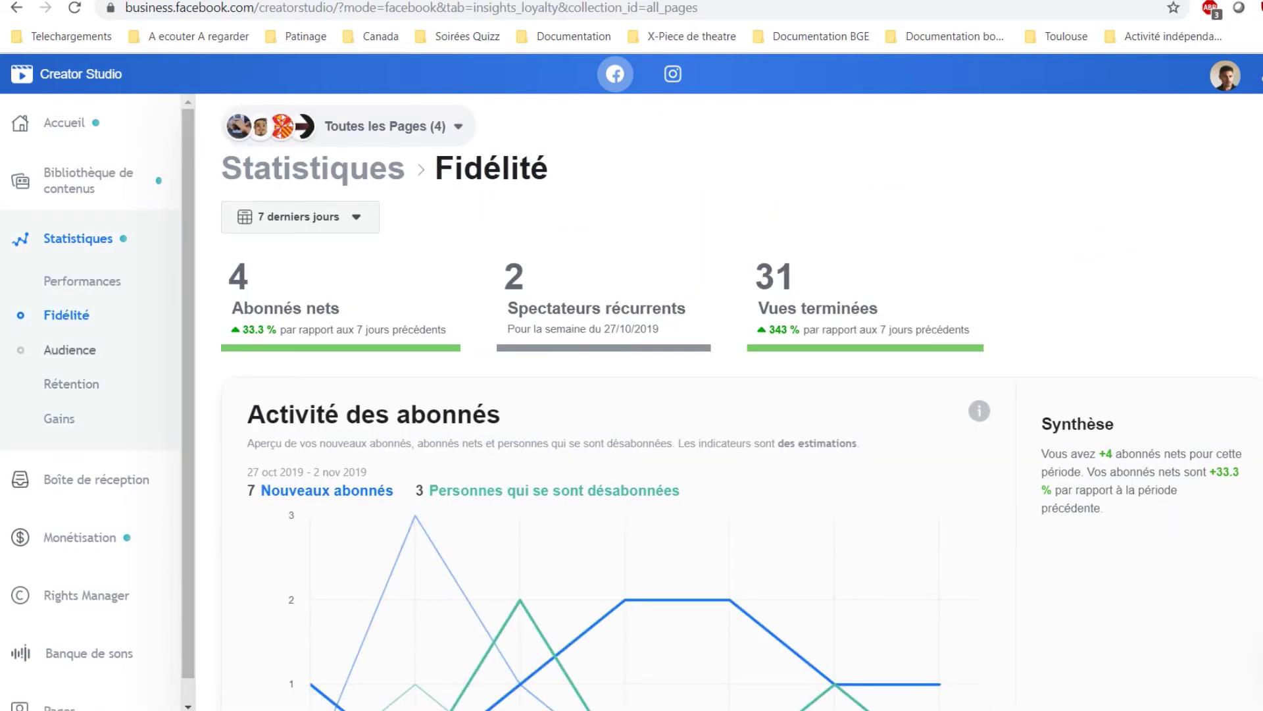
Examine the Facebook Audience statistics for the "développement d'entreprise" Page.
{"action": "left_click", "coordinate": [71, 349]}
{"action": "left_click", "coordinate": [400, 285]}
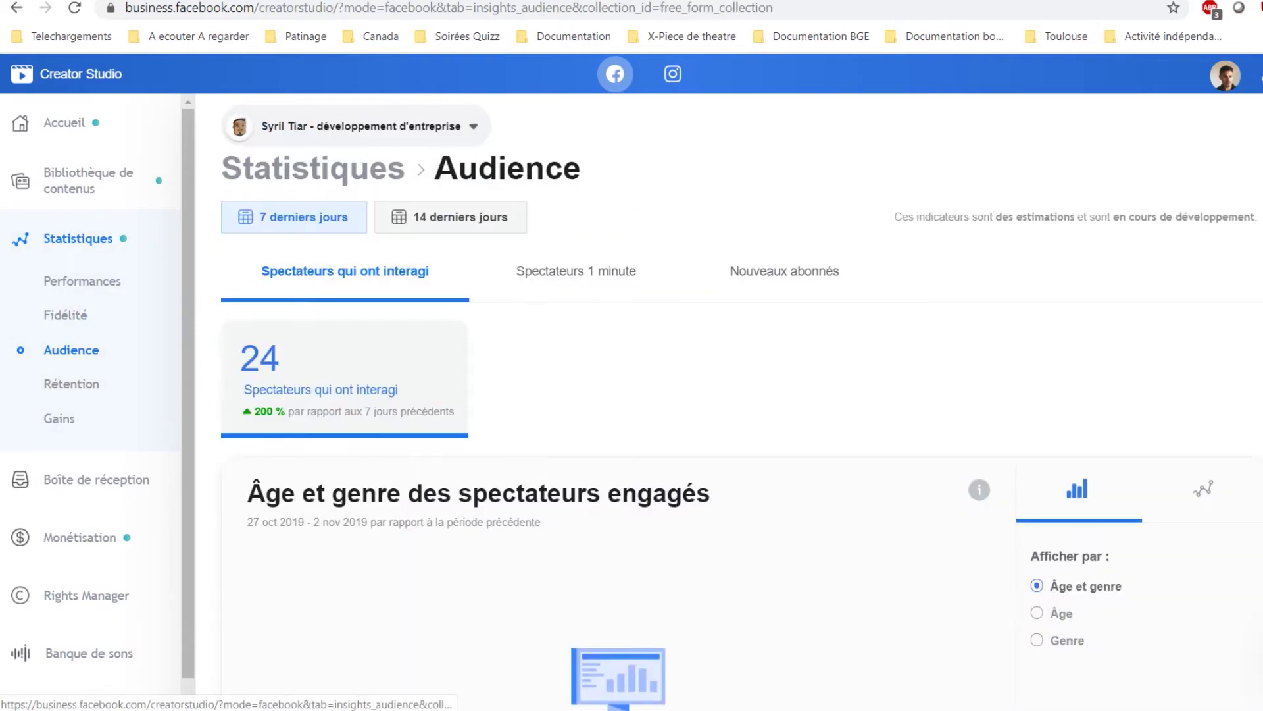
{"action": "scroll", "coordinate": [742, 402], "scroll_direction": "down", "scroll_amount": 9}
{"action": "scroll", "coordinate": [742, 401], "scroll_direction": "up", "scroll_amount": 9}
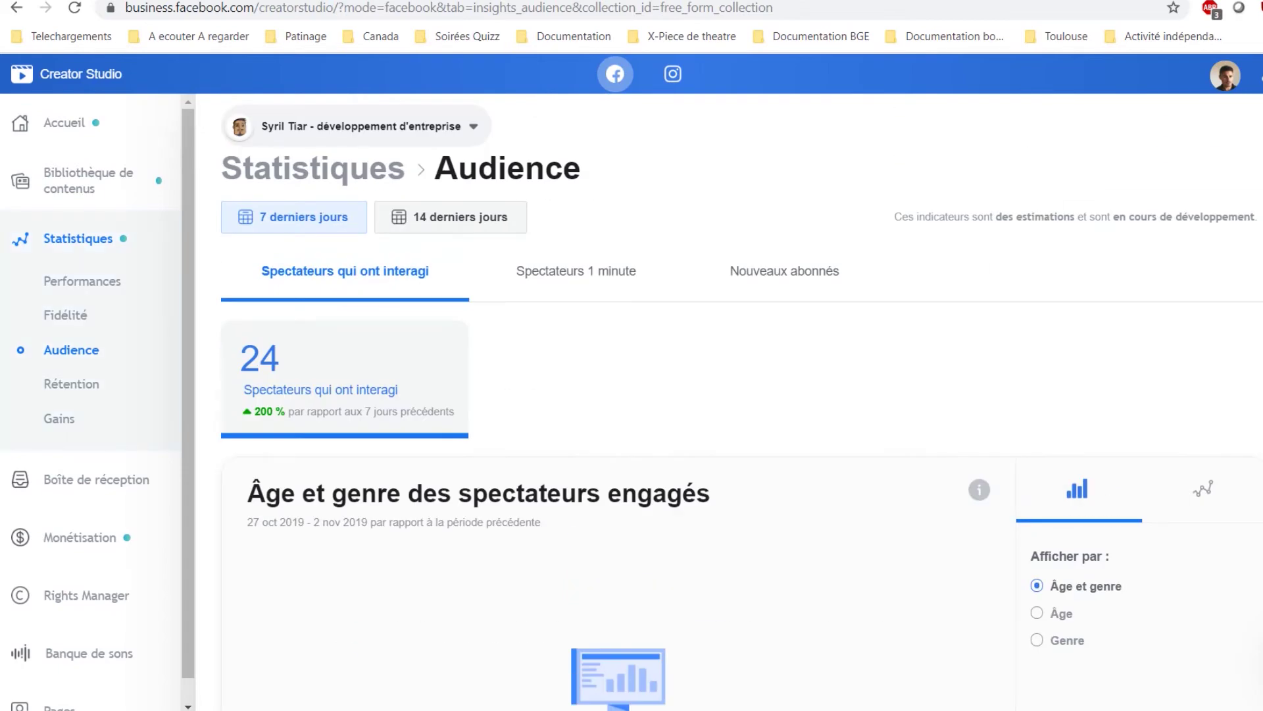
Examine the Rétention statistics, including the average viewing time chart, the Durée de vue breakdown and the per-video list.
{"action": "left_click", "coordinate": [73, 383]}
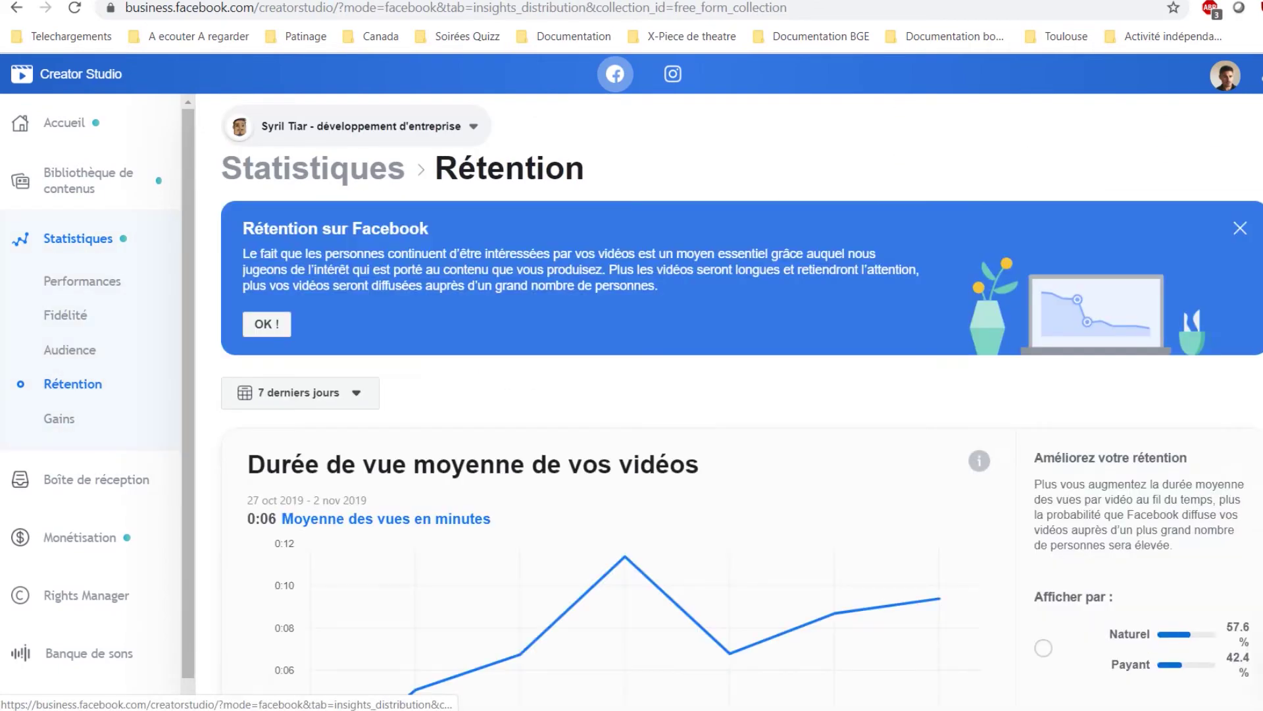
{"action": "scroll", "coordinate": [742, 401], "scroll_direction": "down", "scroll_amount": 10}
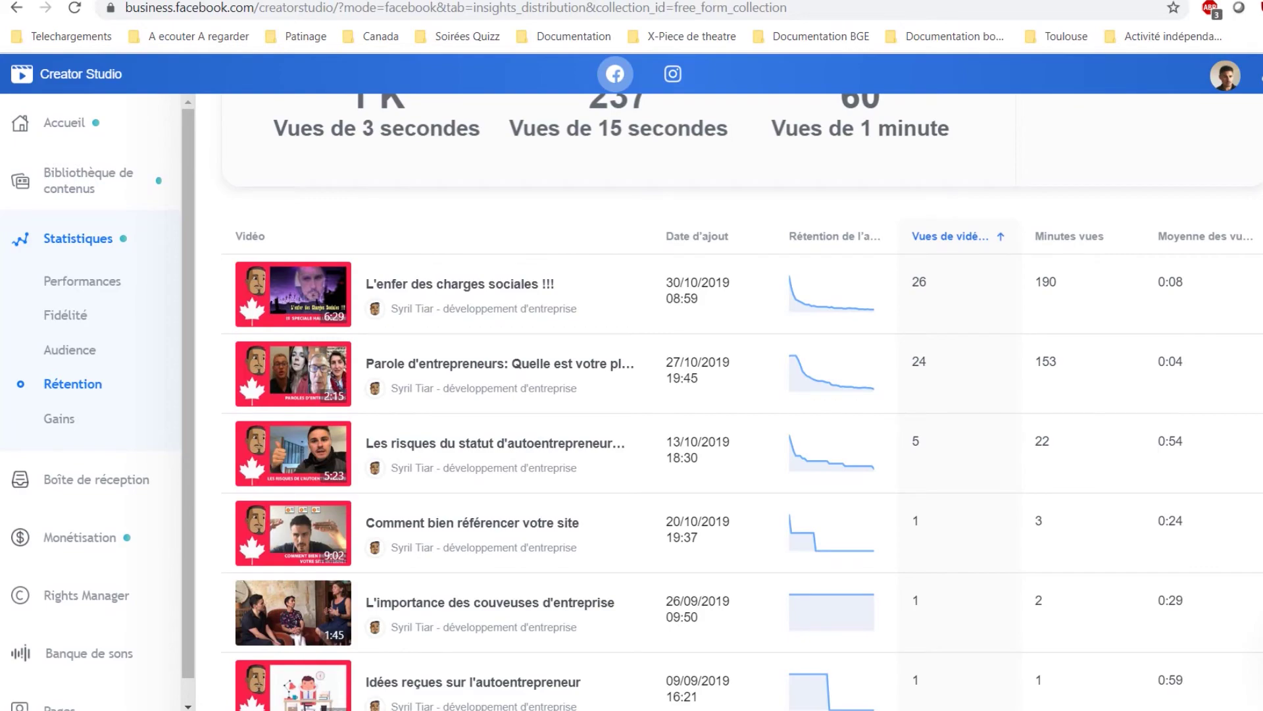
{"action": "scroll", "coordinate": [743, 402], "scroll_direction": "down", "scroll_amount": 5}
{"action": "scroll", "coordinate": [742, 402], "scroll_direction": "up", "scroll_amount": 10}
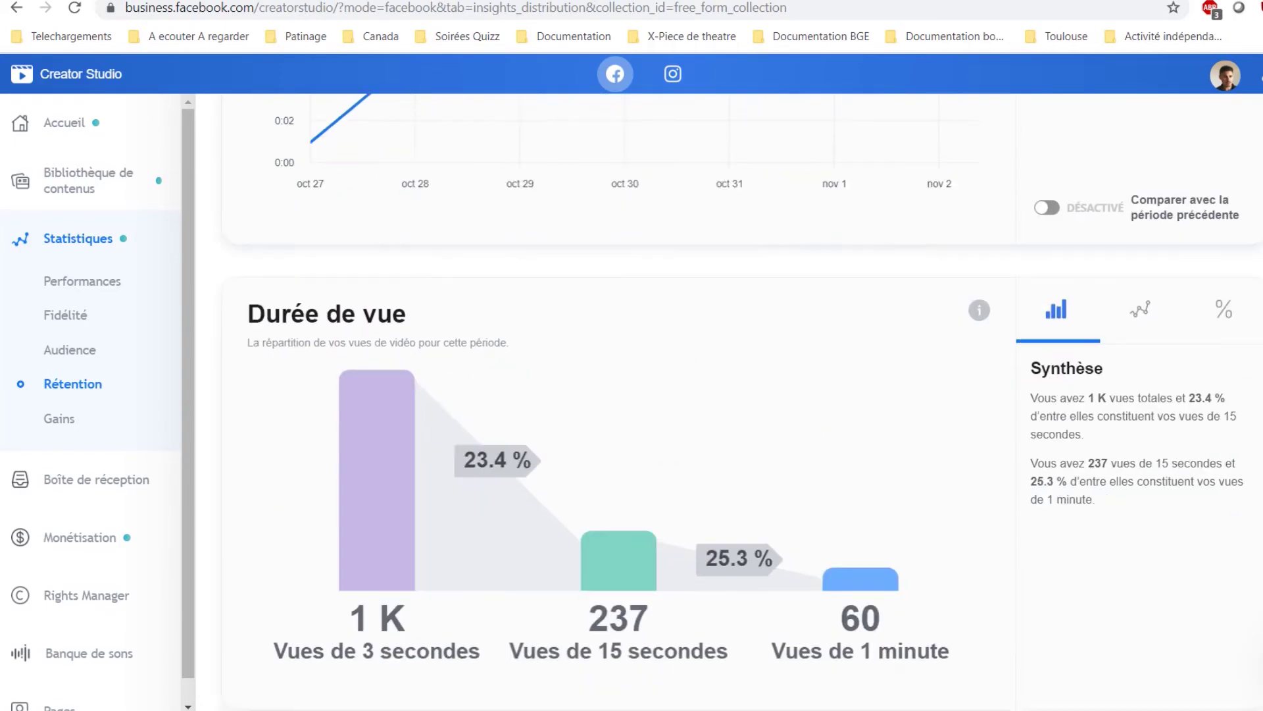
{"action": "scroll", "coordinate": [743, 402], "scroll_direction": "down", "scroll_amount": 1}
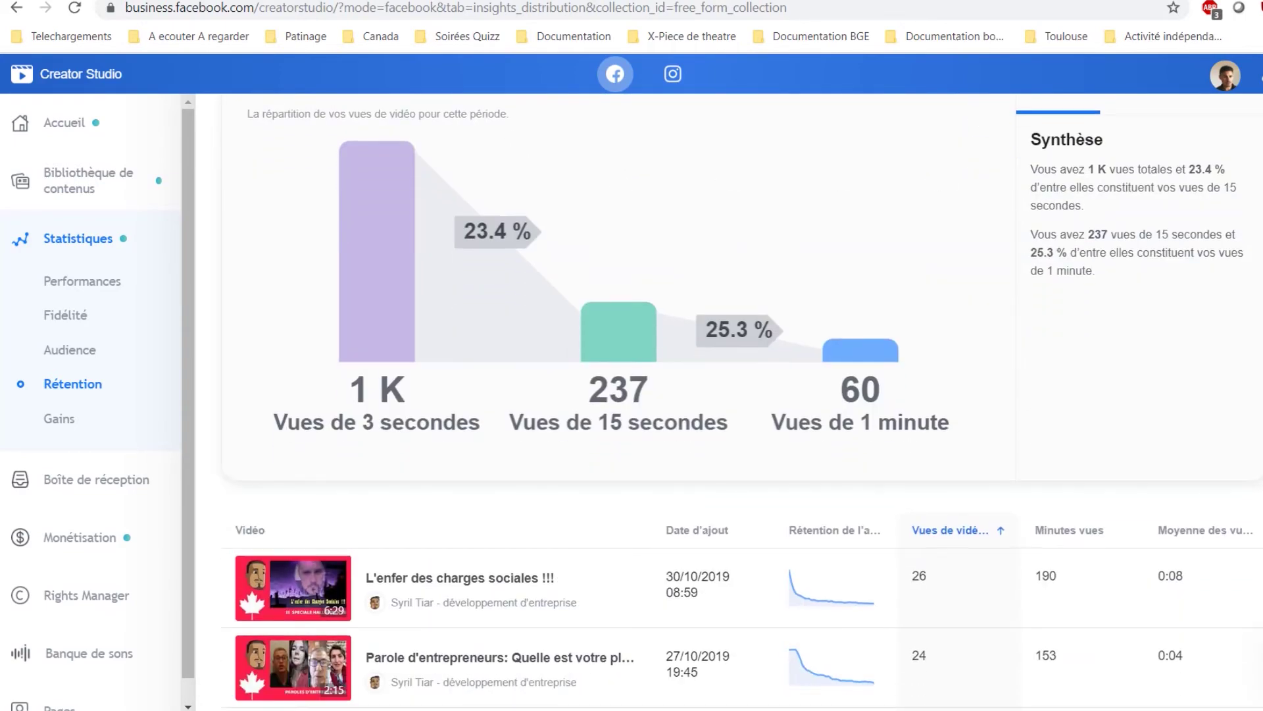
{"action": "scroll", "coordinate": [742, 402], "scroll_direction": "up", "scroll_amount": 6}
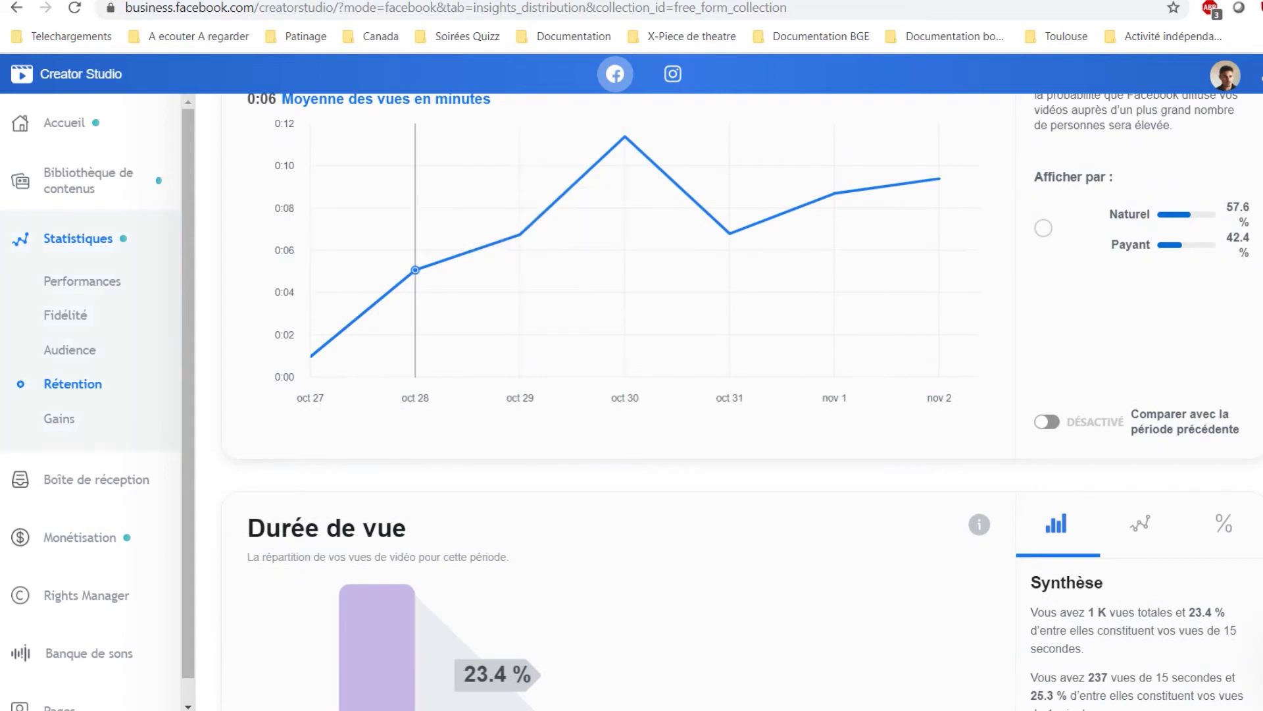
View the Rights Manager section, and examine the Page eligibility criteria and monetisation tools under Monétisation.
{"action": "left_click", "coordinate": [87, 596]}
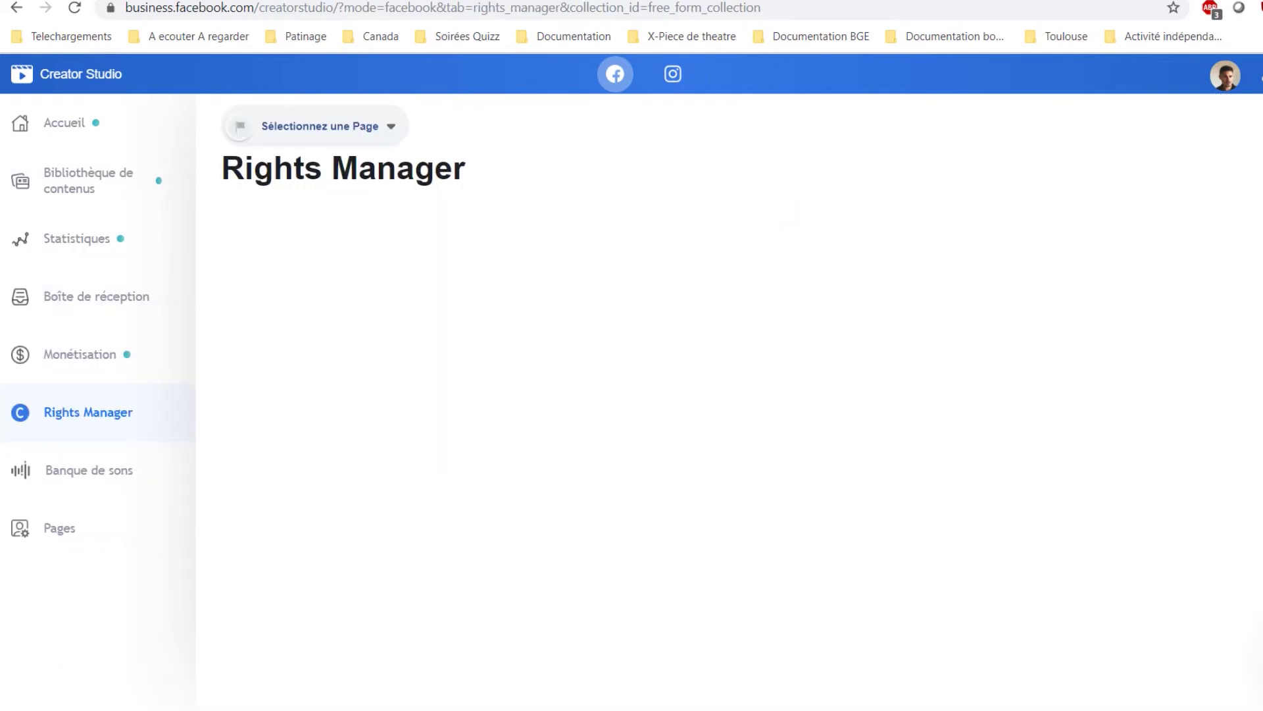
{"action": "left_click", "coordinate": [80, 354]}
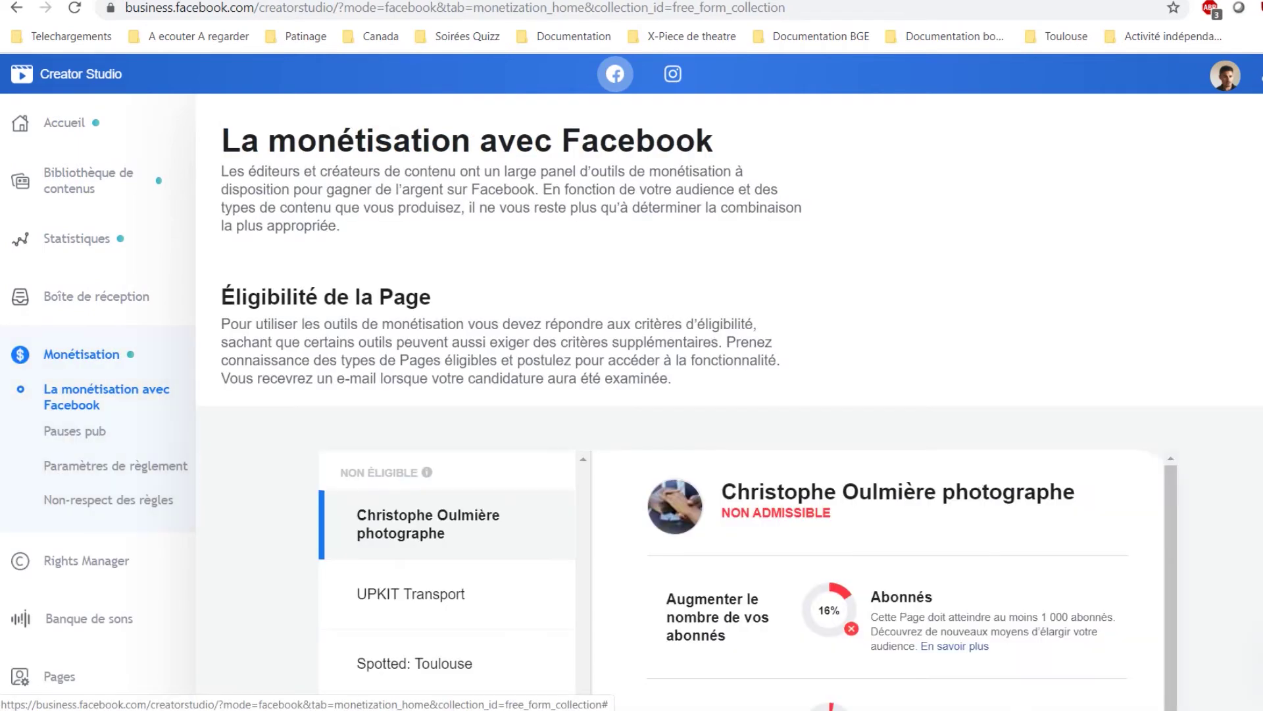
{"action": "scroll", "coordinate": [730, 402], "scroll_direction": "down", "scroll_amount": 15}
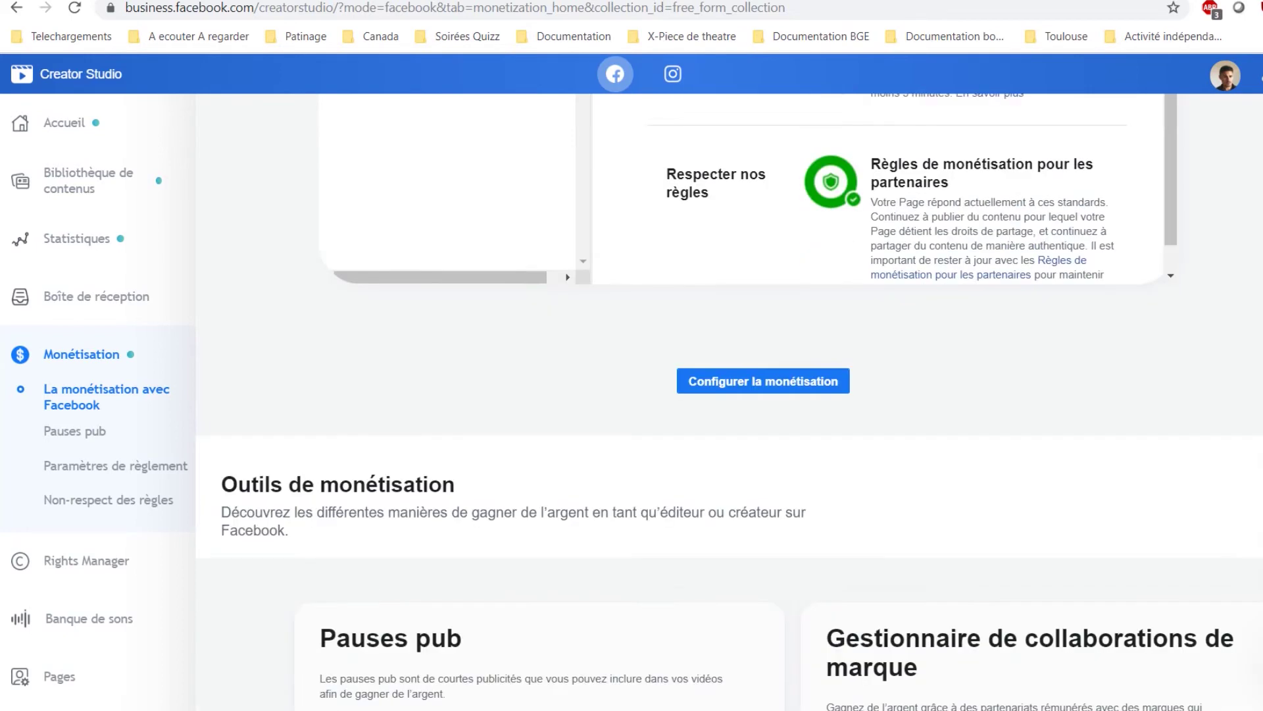
{"action": "scroll", "coordinate": [729, 402], "scroll_direction": "up", "scroll_amount": 10}
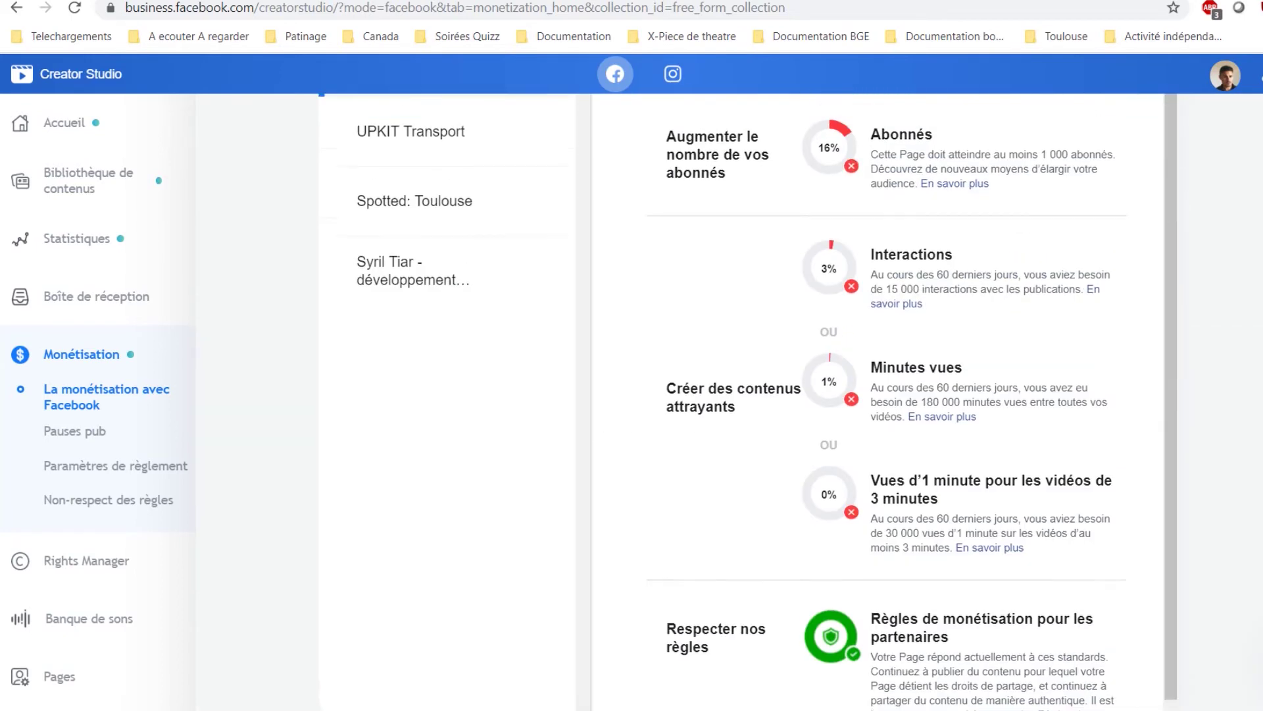
View the Messenger and Instagram Direct messages in the Boîte de réception, and return to the Facebook home page.
{"action": "left_click", "coordinate": [95, 296]}
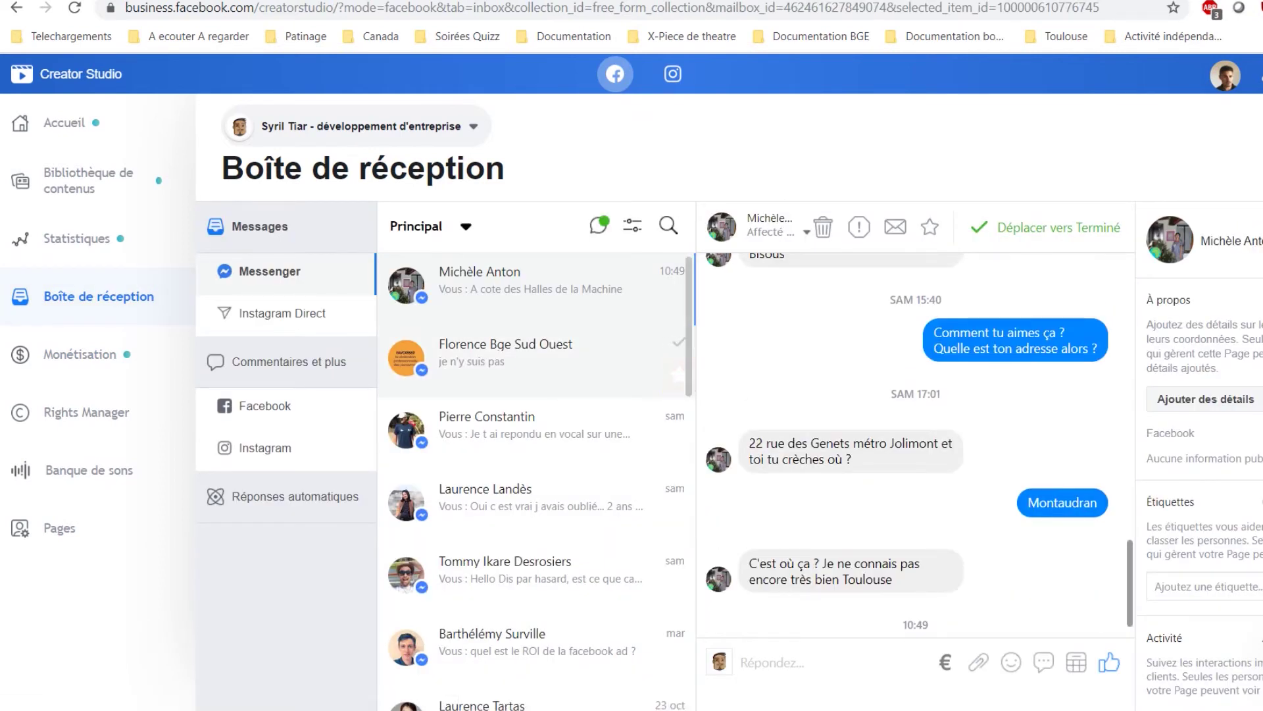
{"action": "left_click", "coordinate": [283, 313]}
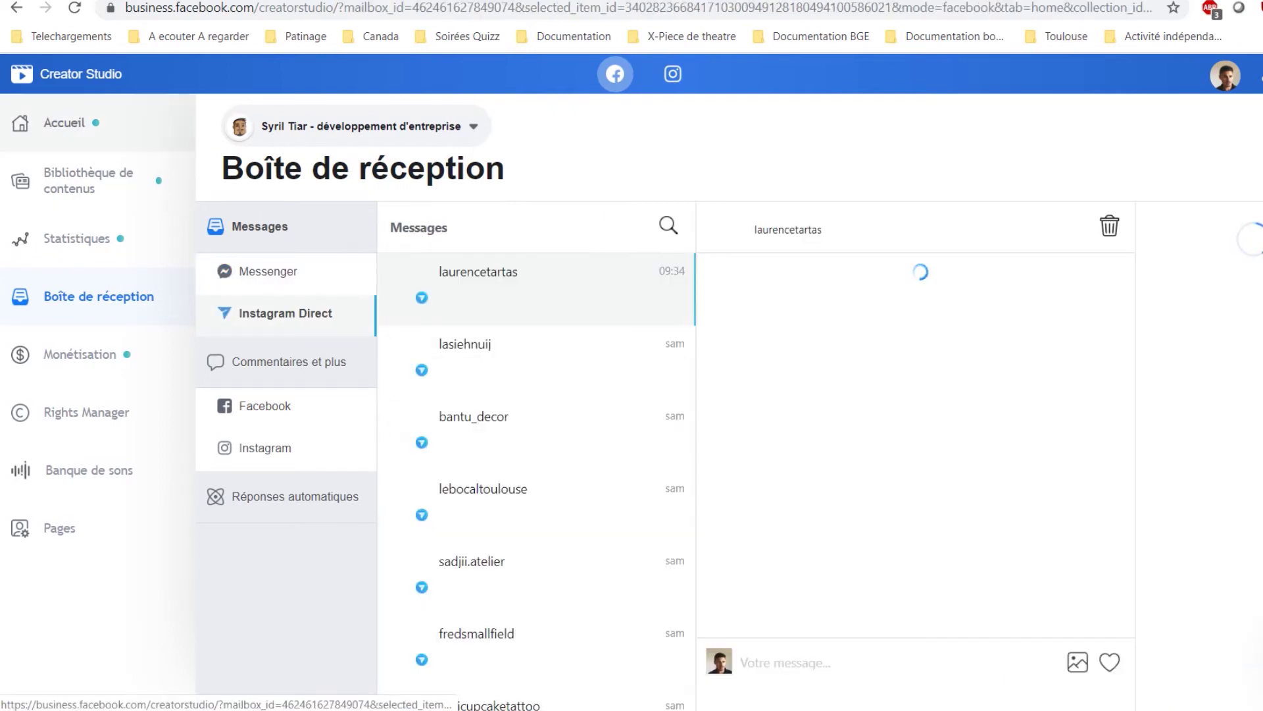
{"action": "left_click", "coordinate": [65, 123]}
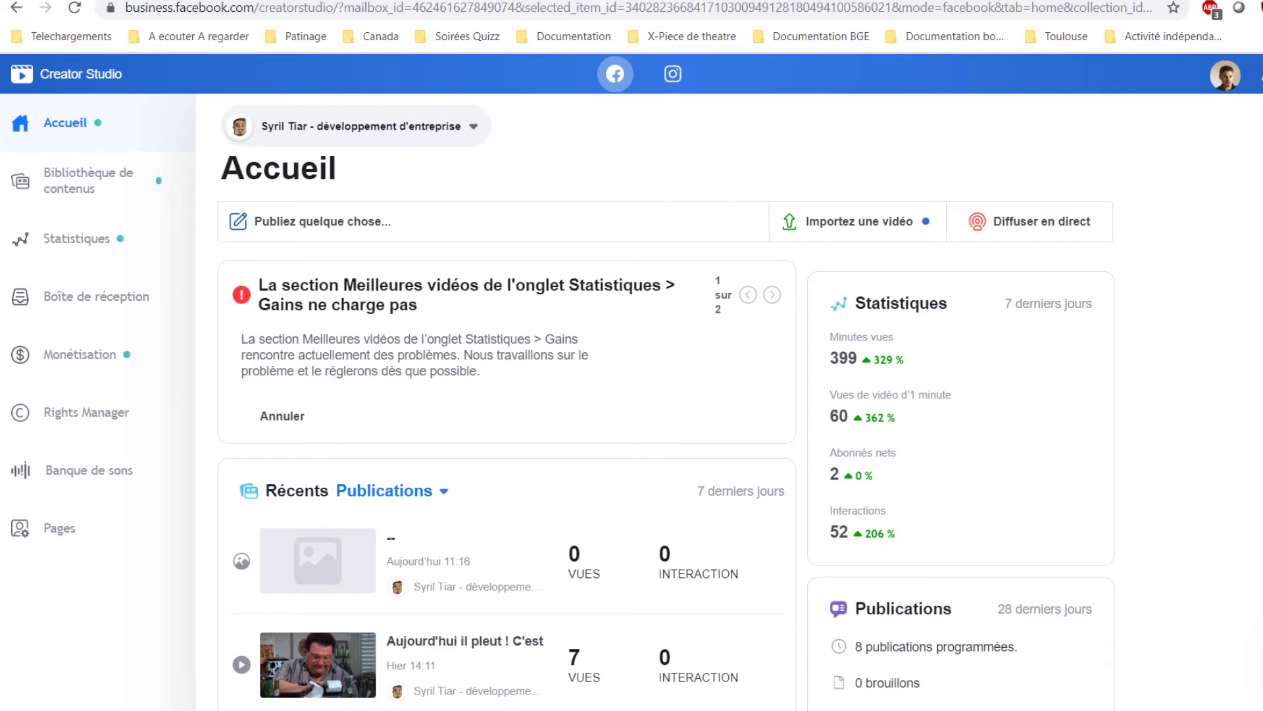